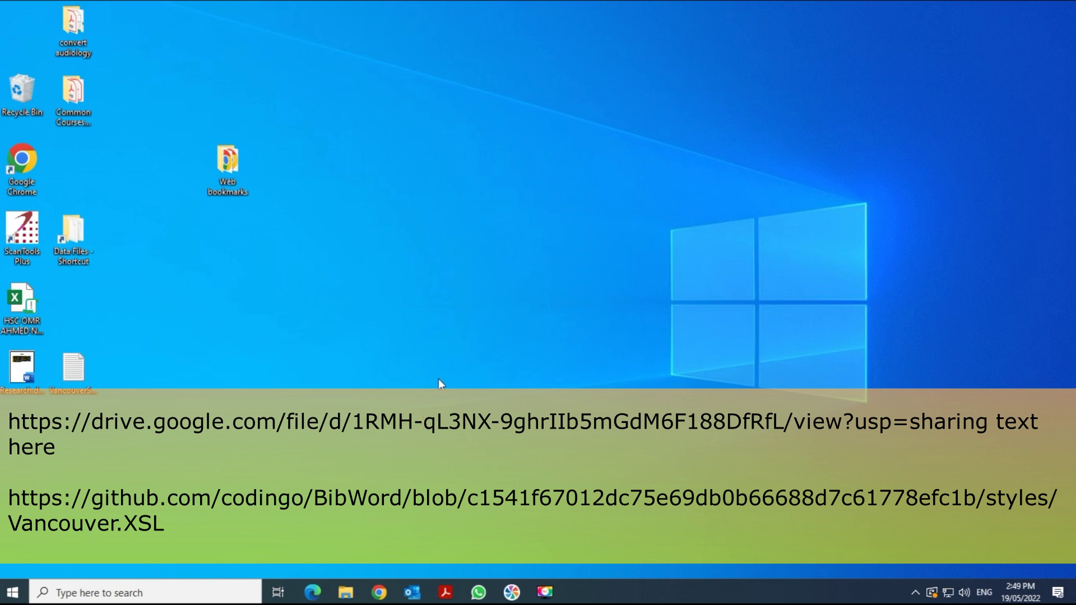
# Step: Open VancouverStyleLink.txt from the desktop and copy the Google Drive link on its first line
pyautogui.doubleClick(75, 374)
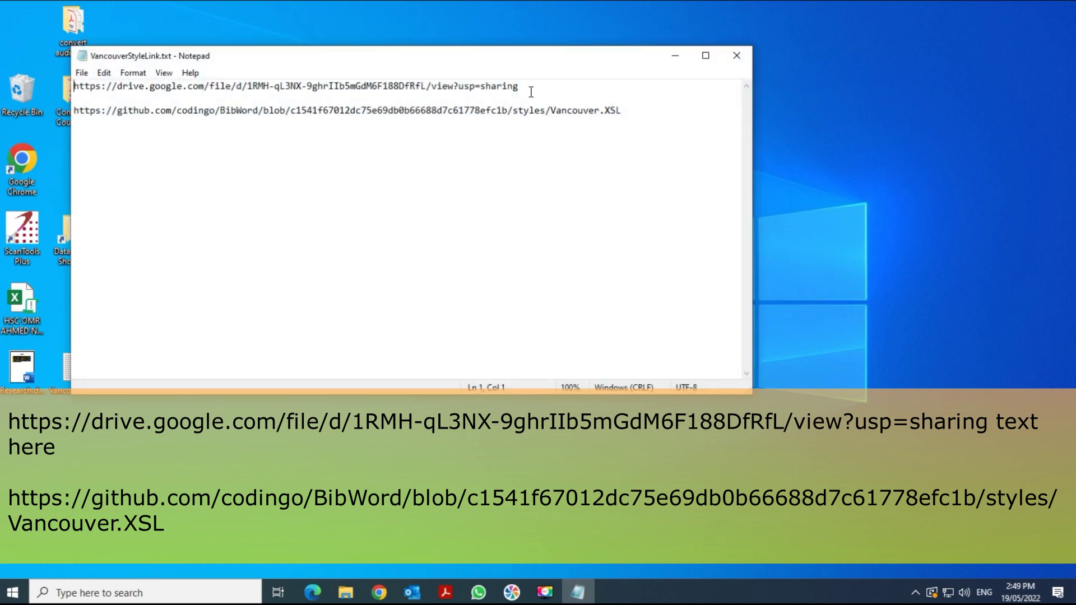
pyautogui.moveTo(275, 86); pyautogui.dragTo(75, 84)
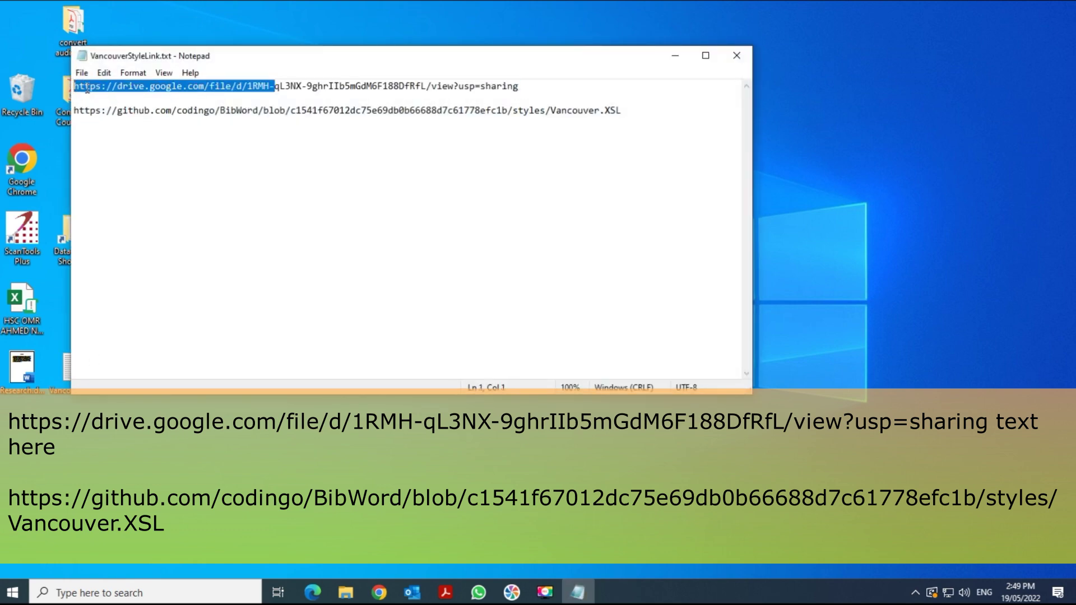
pyautogui.click(87, 88)
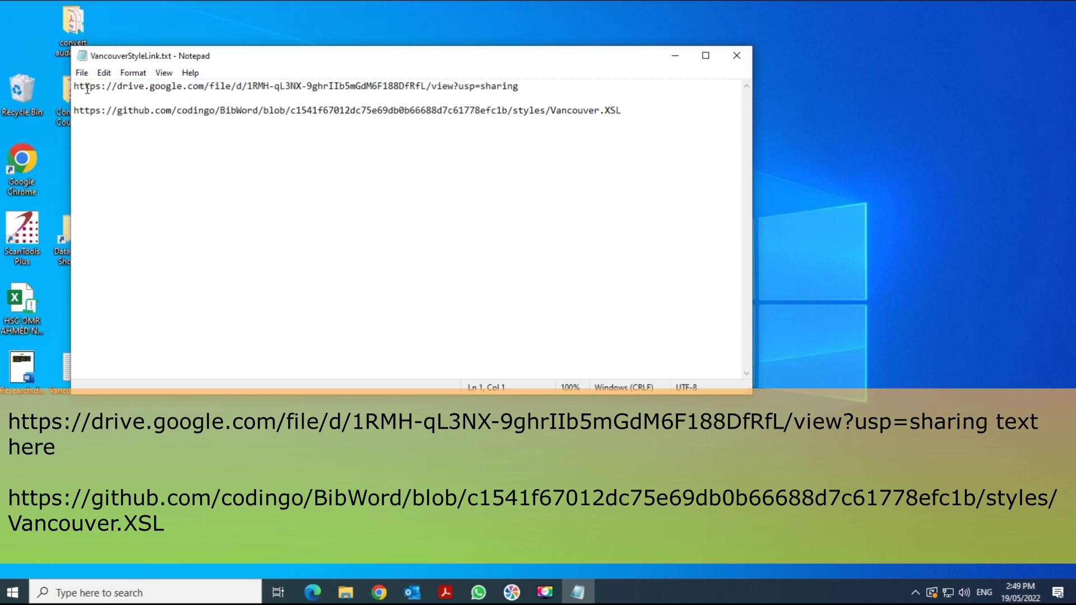
pyautogui.doubleClick(87, 88)
pyautogui.hotkey('ctrl', 'c')
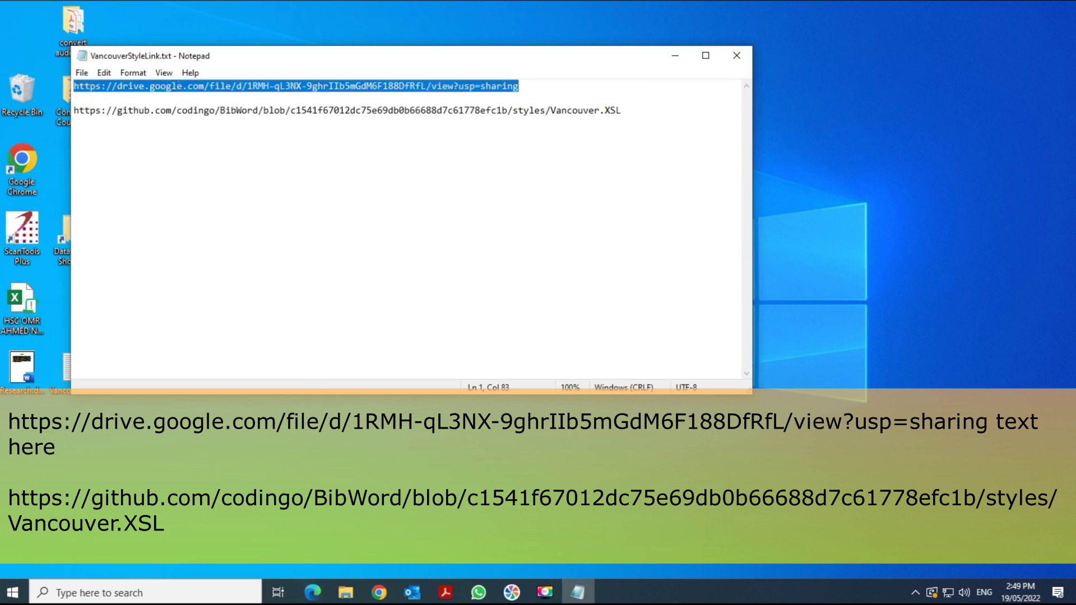
# Step: Open the copied Google Drive link in Chrome and download Vancouver.xsl, choosing to keep the file despite the security warnings
pyautogui.click(373, 595)
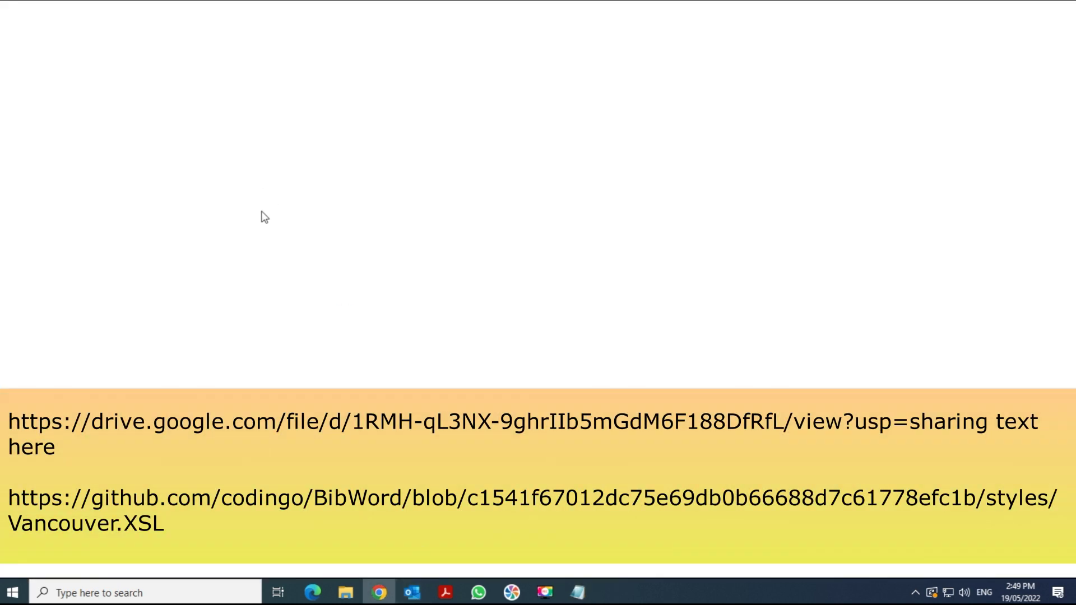
pyautogui.hotkey('ctrl', 'v')
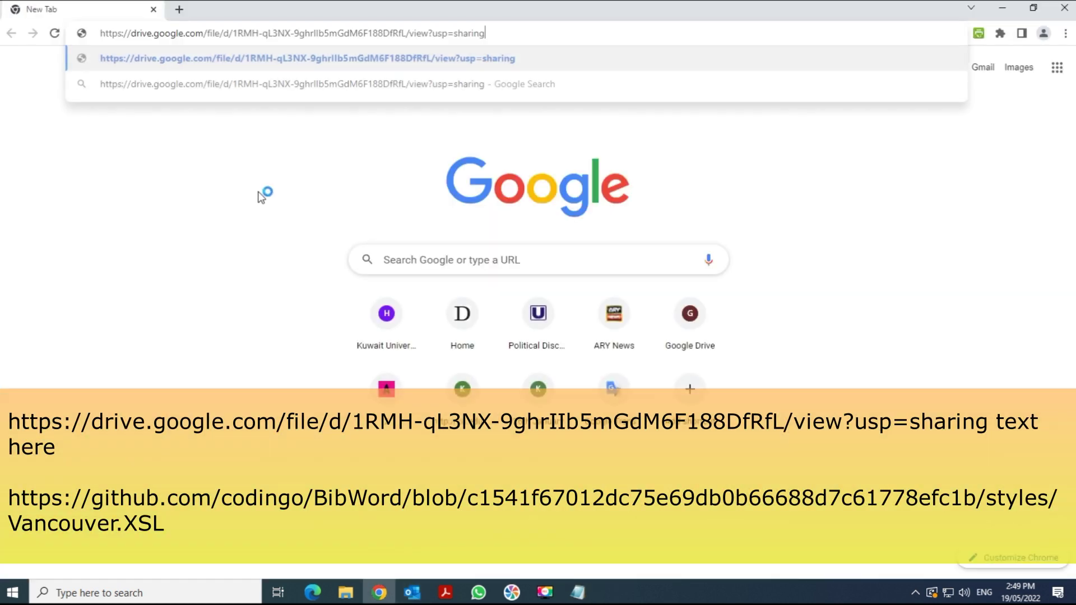
pyautogui.press('Return')
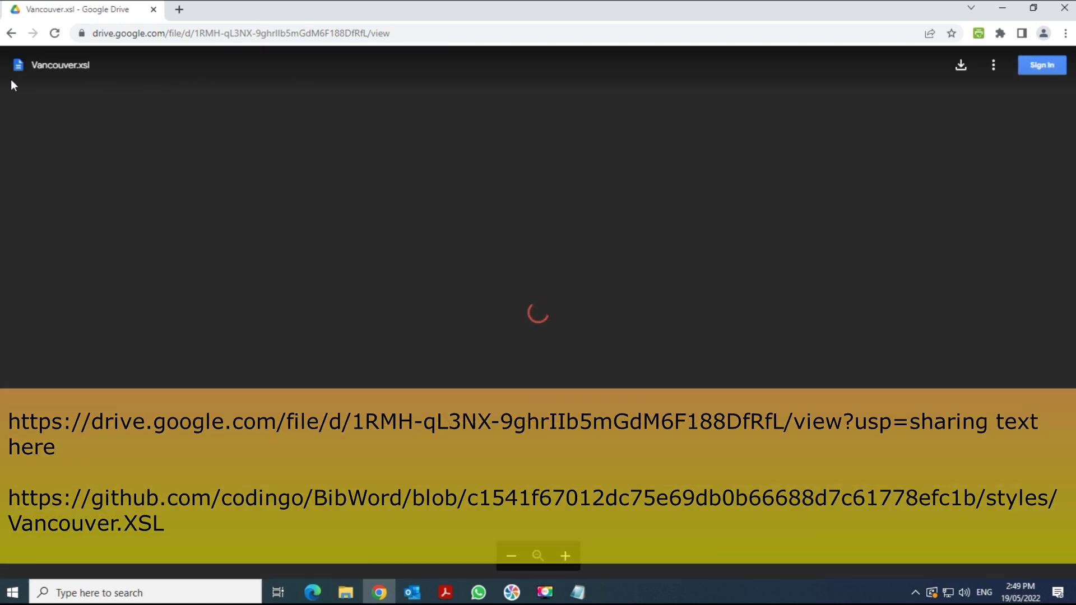
pyautogui.click(962, 72)
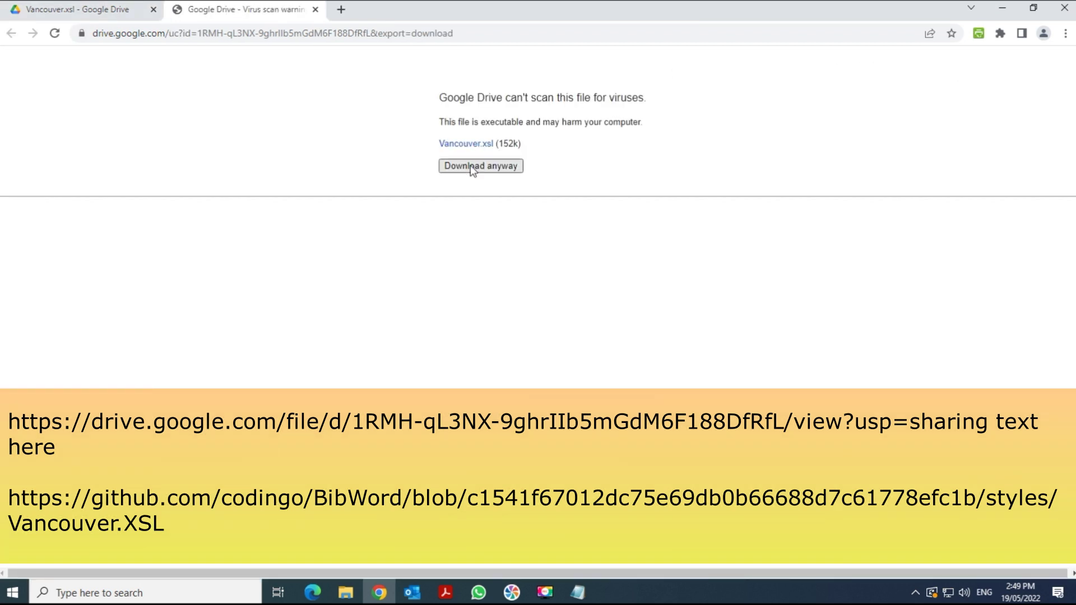
pyautogui.click(471, 167)
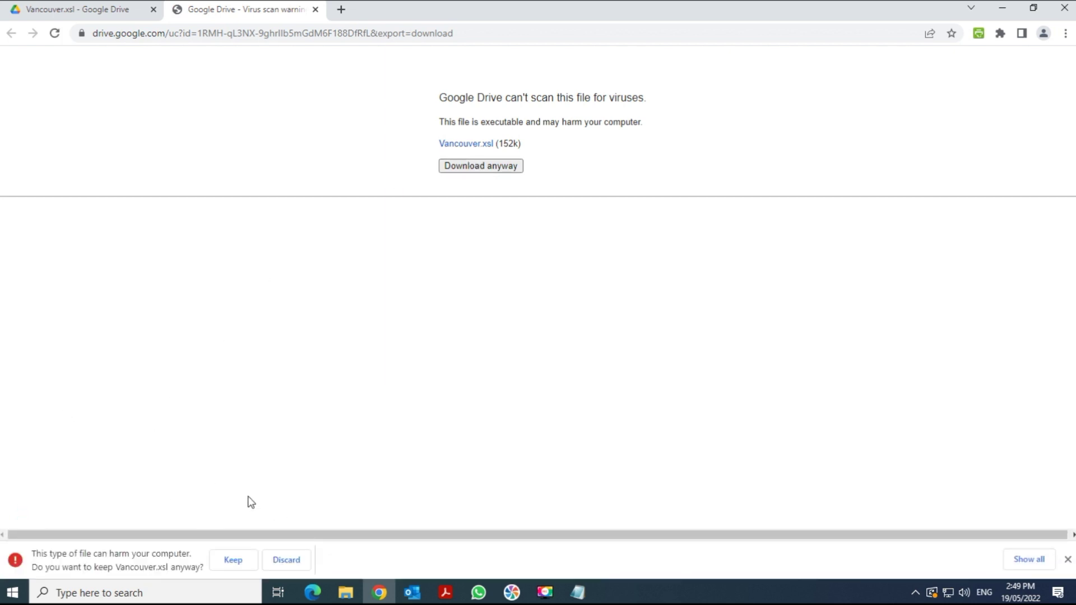
pyautogui.click(240, 563)
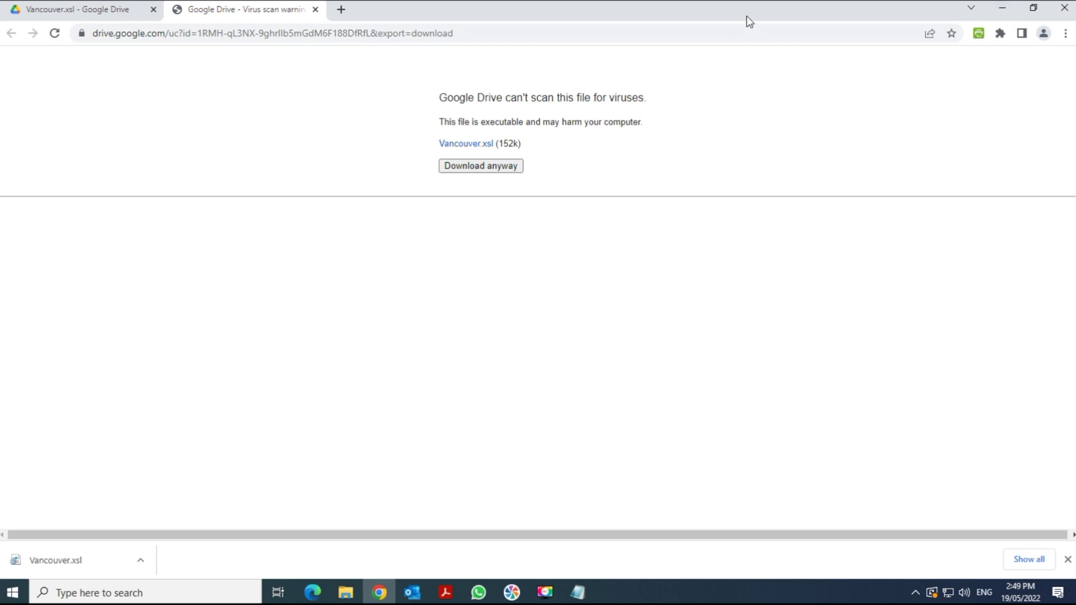
# Step: Copy the GitHub link from VancouverStyleLink.txt and load it in the current Chrome tab
pyautogui.click(577, 593)
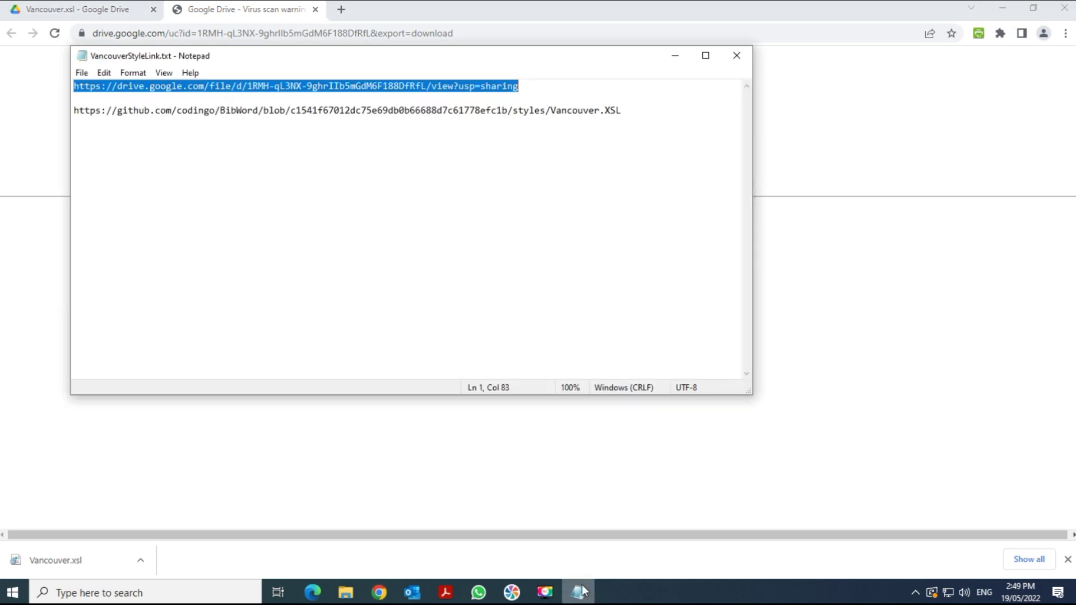
pyautogui.click(75, 112)
pyautogui.hotkey('shift', 'End')
pyautogui.hotkey('ctrl', 'c')
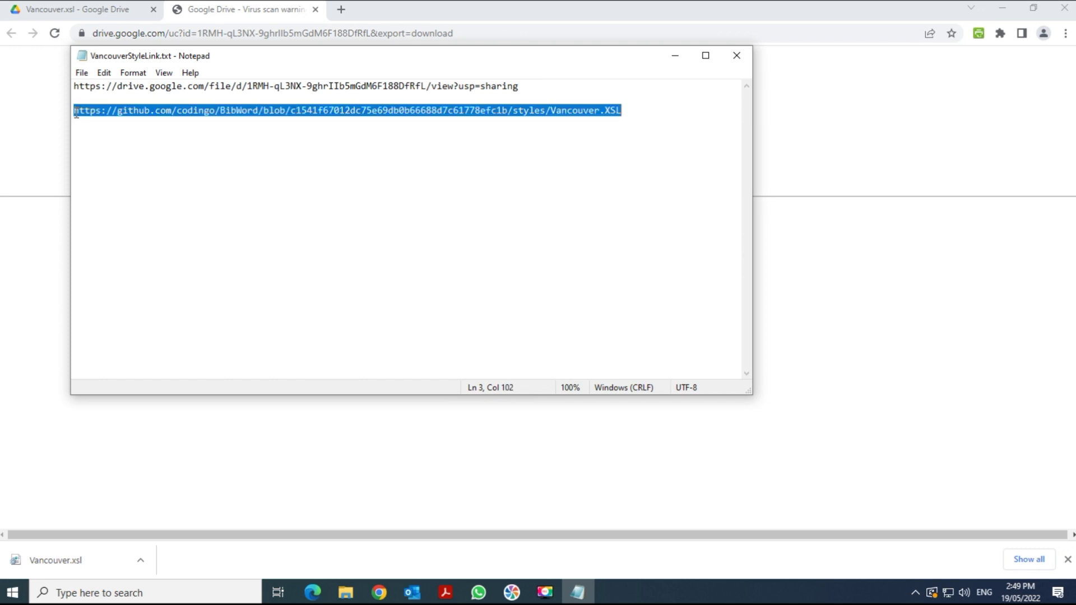
pyautogui.click(342, 34)
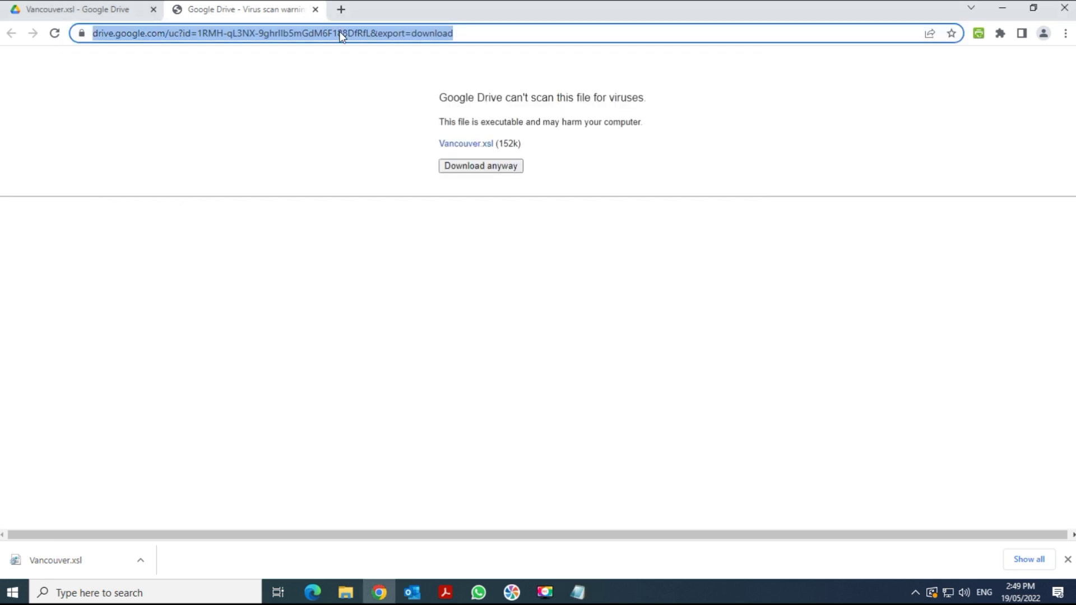
pyautogui.hotkey('ctrl', 'v')
pyautogui.press('Return')
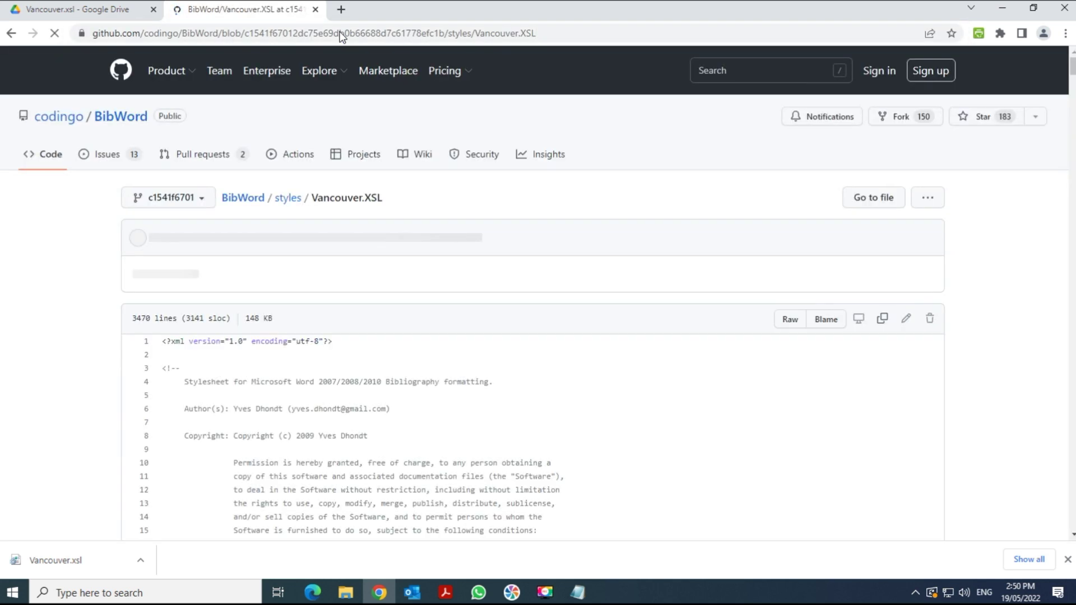
# Step: Show the raw version of Vancouver.XSL on GitHub, copy its entire code and minimize the browser
pyautogui.scroll(-2, 627, 250)
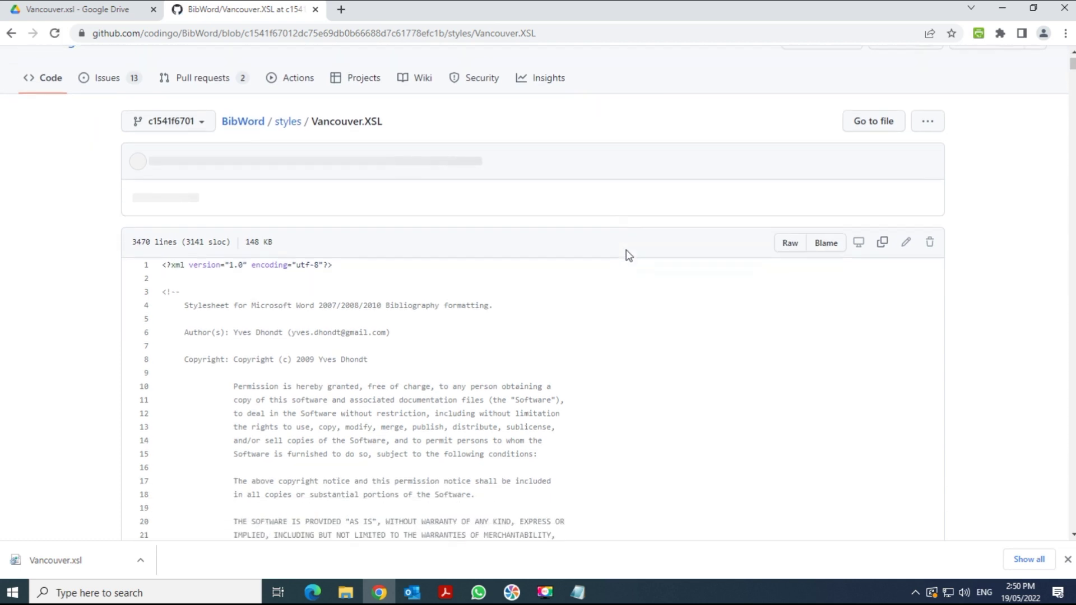
pyautogui.scroll(-1, 629, 251)
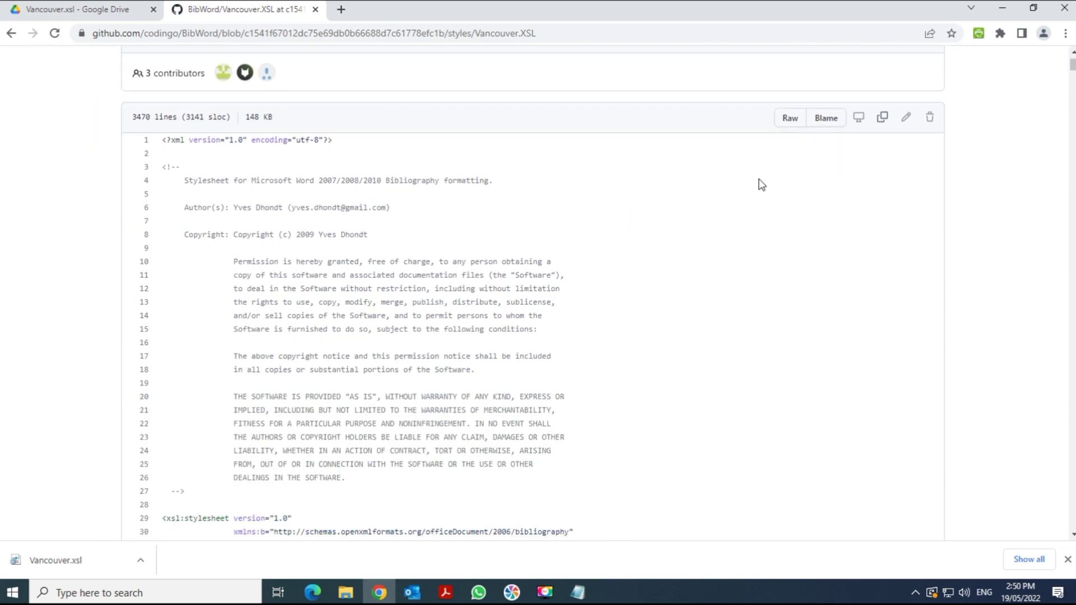
pyautogui.click(790, 126)
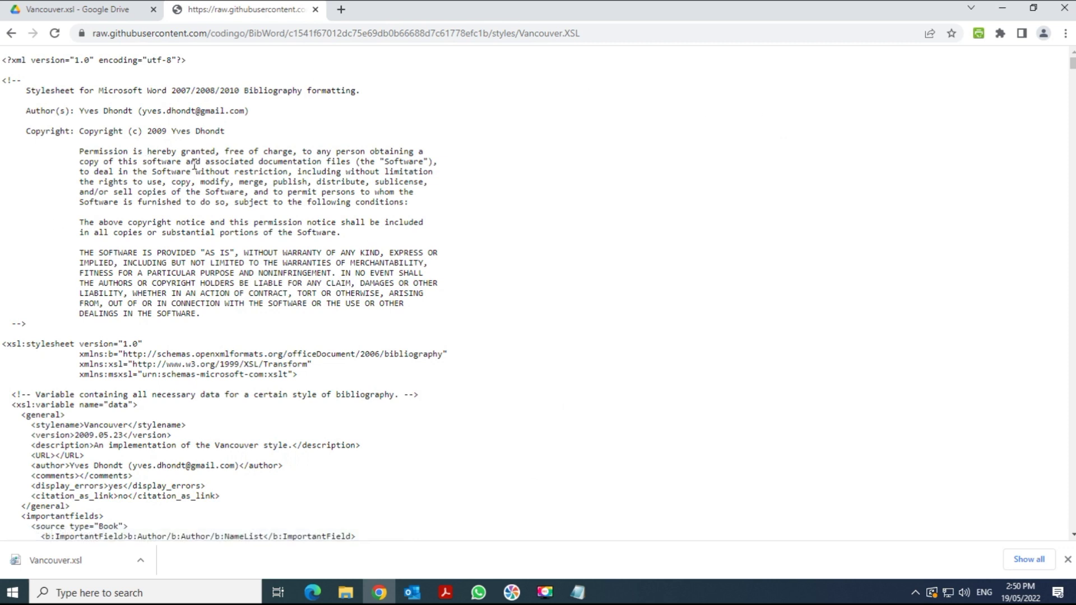
pyautogui.hotkey('ctrl', 'a')
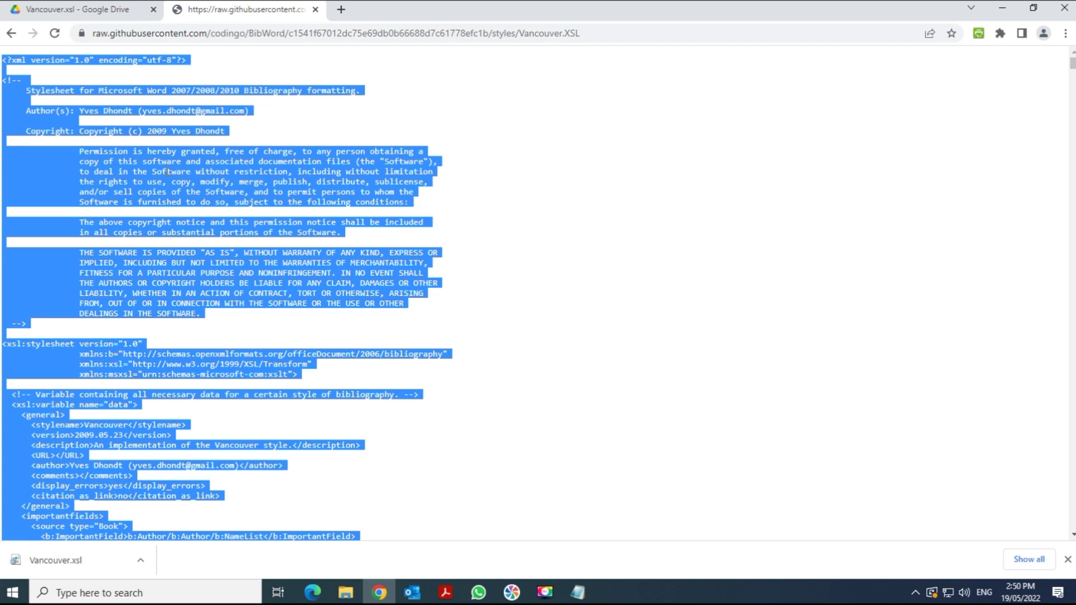
pyautogui.click(1002, 7)
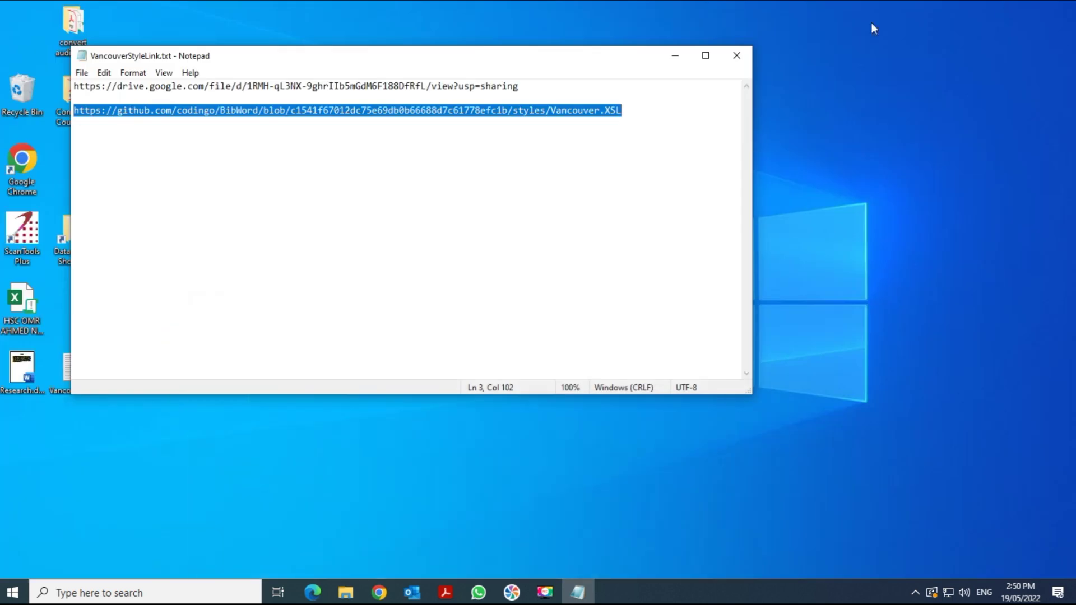
# Step: Close the links file, open a blank Notepad document and paste the copied stylesheet code into it
pyautogui.click(736, 54)
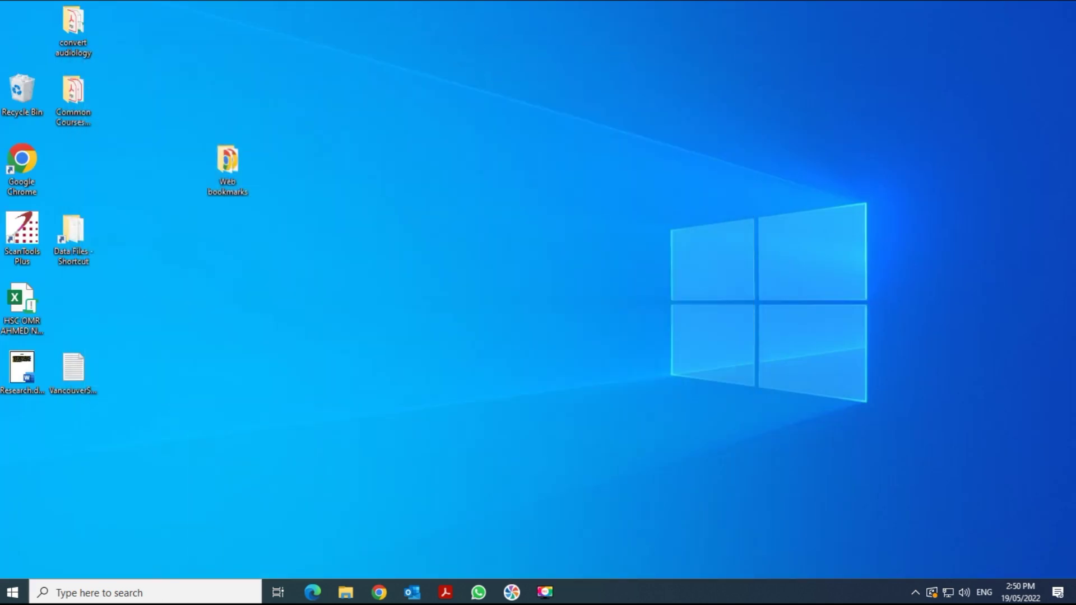
pyautogui.click(163, 593)
pyautogui.write('n')
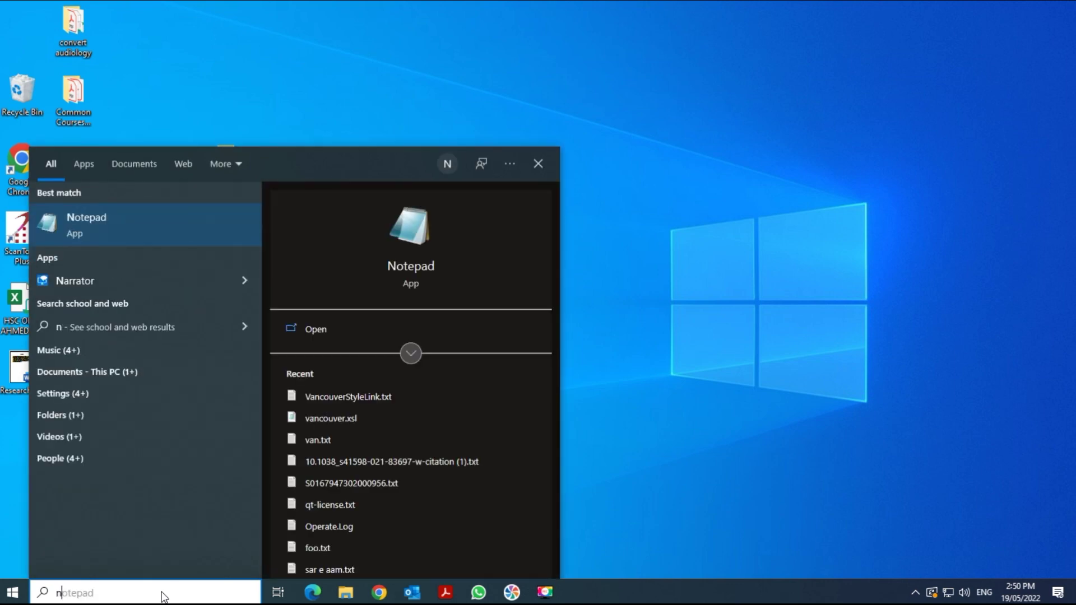
pyautogui.press('Return')
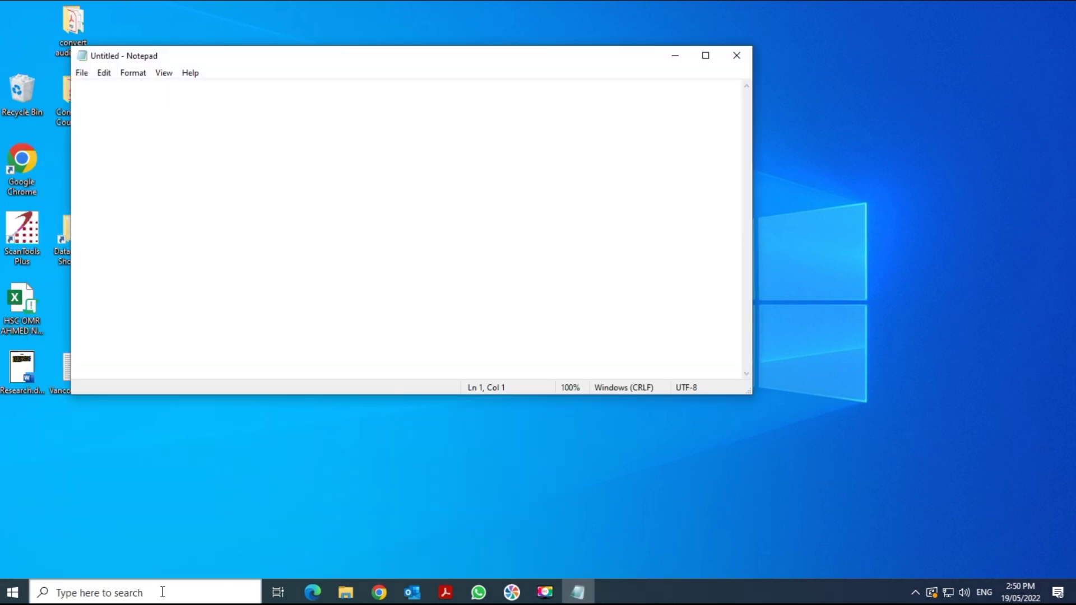
pyautogui.hotkey('ctrl', 'v')
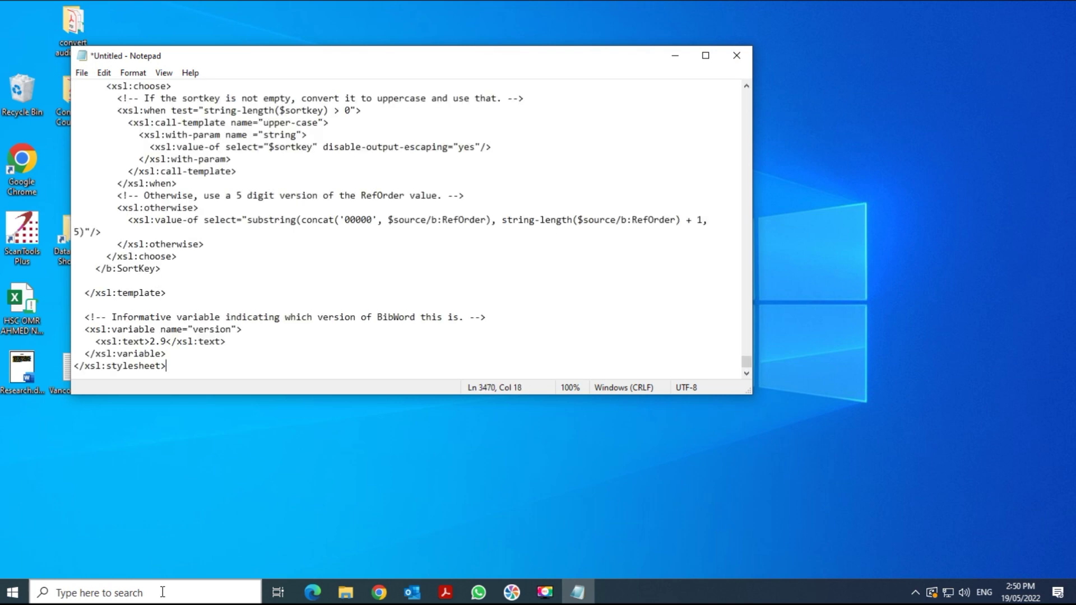
# Step: Save the Notepad document to the Desktop as Vancouver.xsl and close it
pyautogui.click(82, 75)
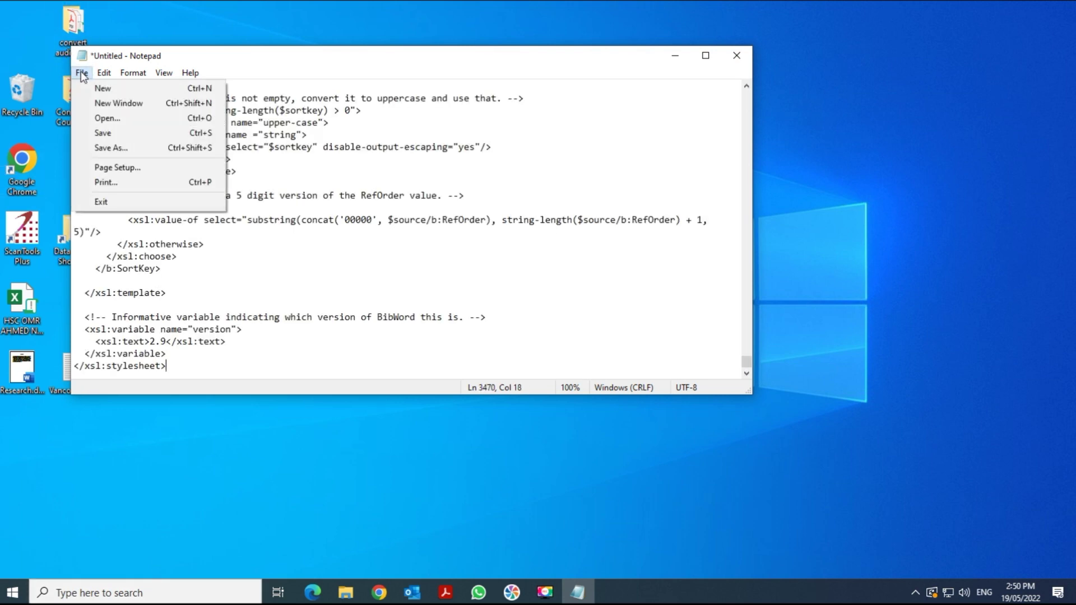
pyautogui.click(125, 148)
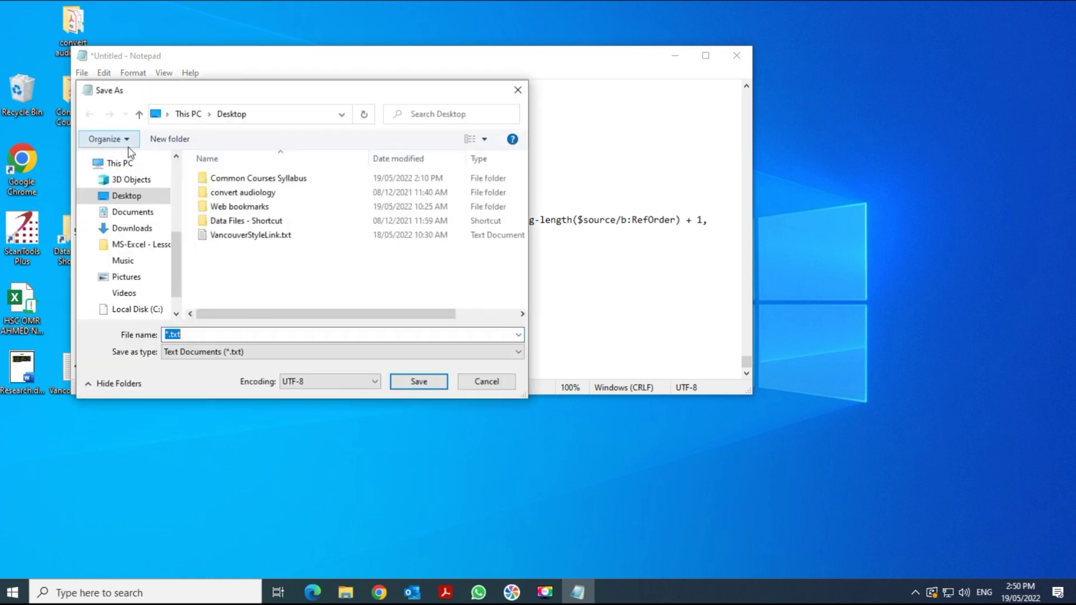
pyautogui.click(126, 196)
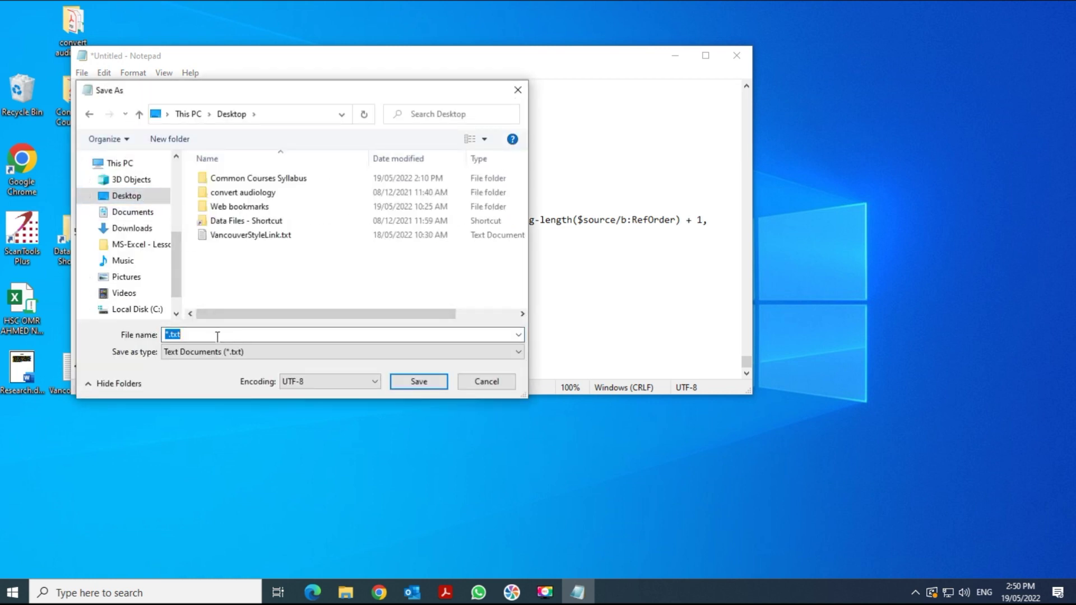
pyautogui.write('Vanvou')
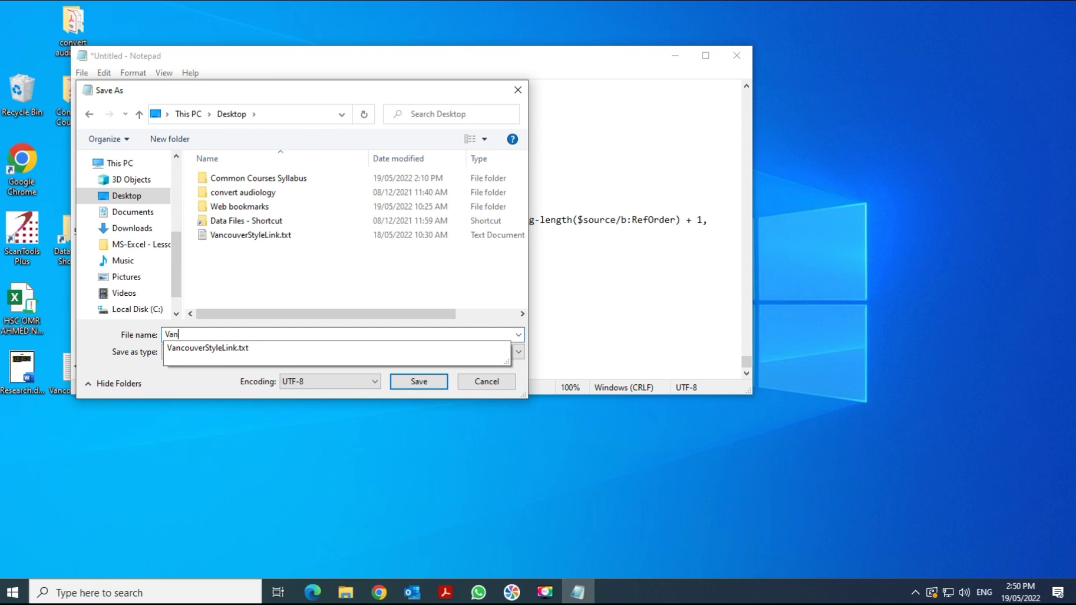
pyautogui.press('BackSpace')
pyautogui.press('BackSpace')
pyautogui.press('BackSpace')
pyautogui.write('couver.xsl')
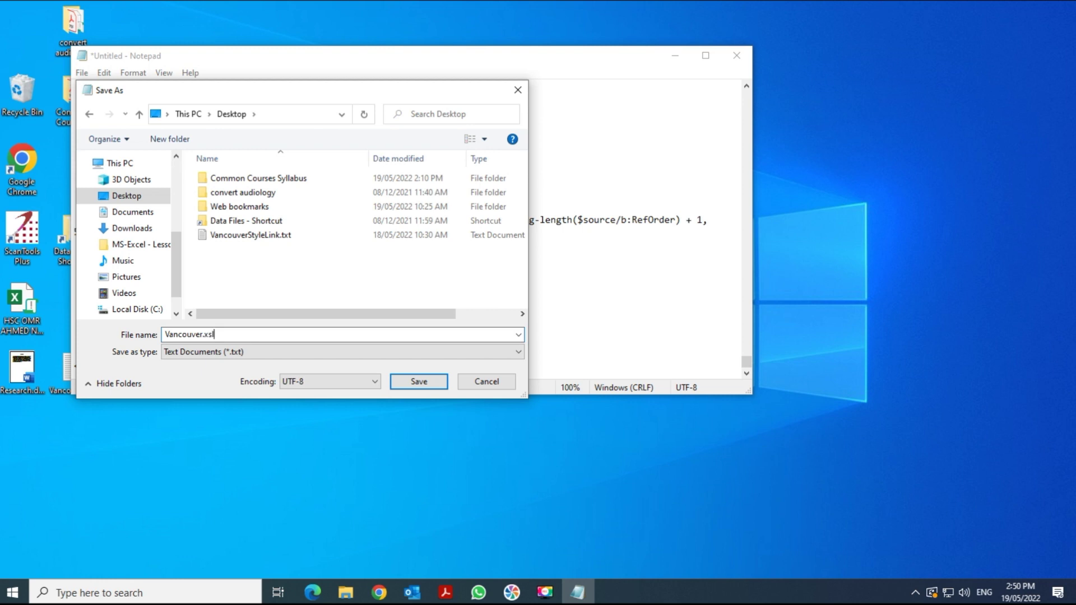
pyautogui.click(413, 382)
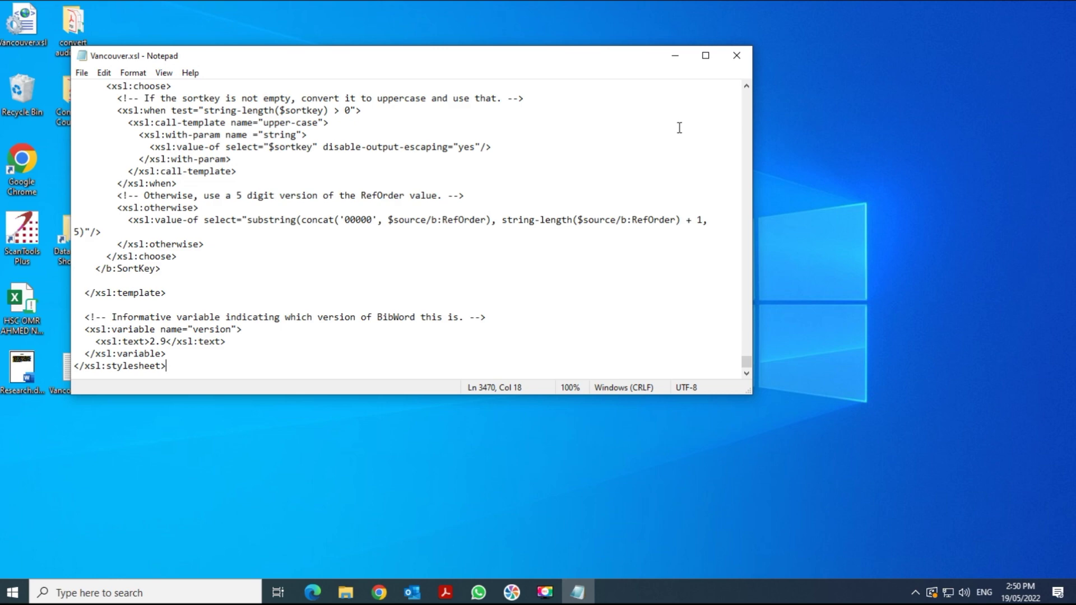
pyautogui.click(738, 56)
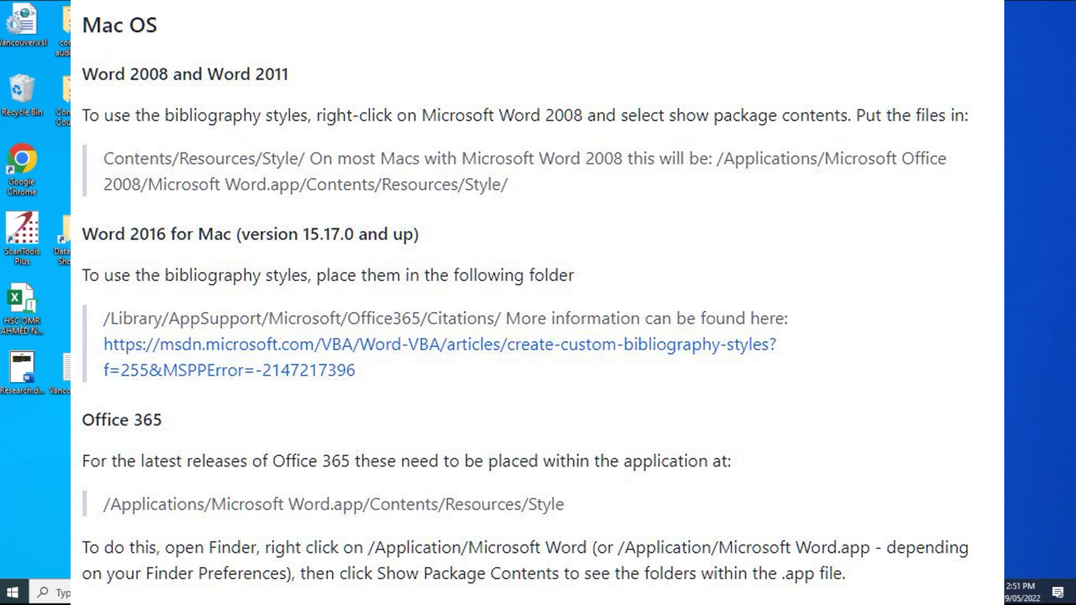
# Step: Browse in File Explorer to the user's AppData\Roaming\Microsoft\Bibliography\Style folder on Local Disk (C:)
pyautogui.press('super+d')
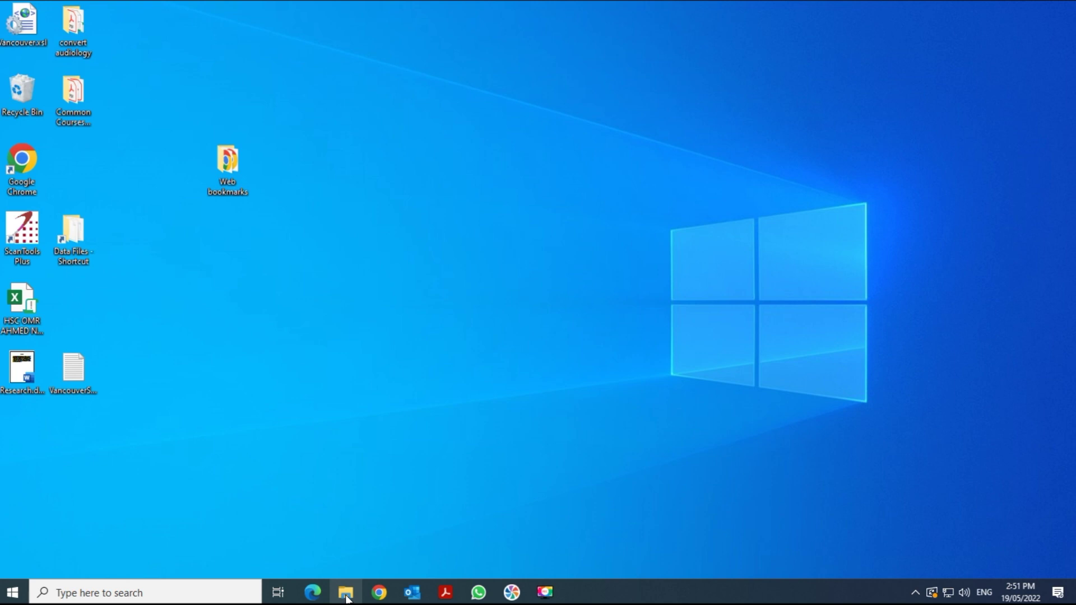
pyautogui.click(346, 598)
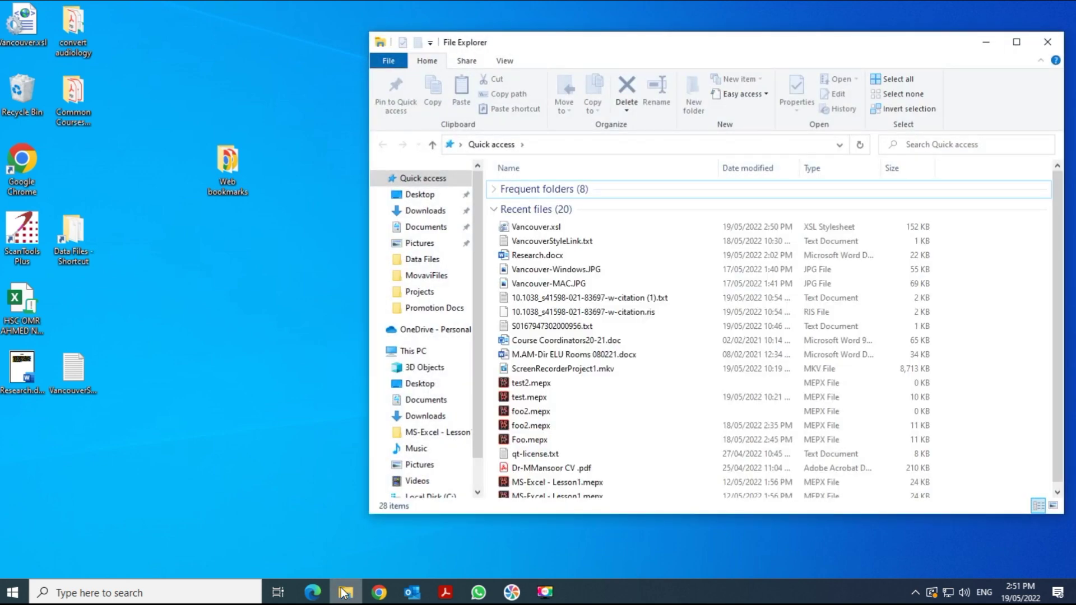
pyautogui.scroll(-2, 459, 473)
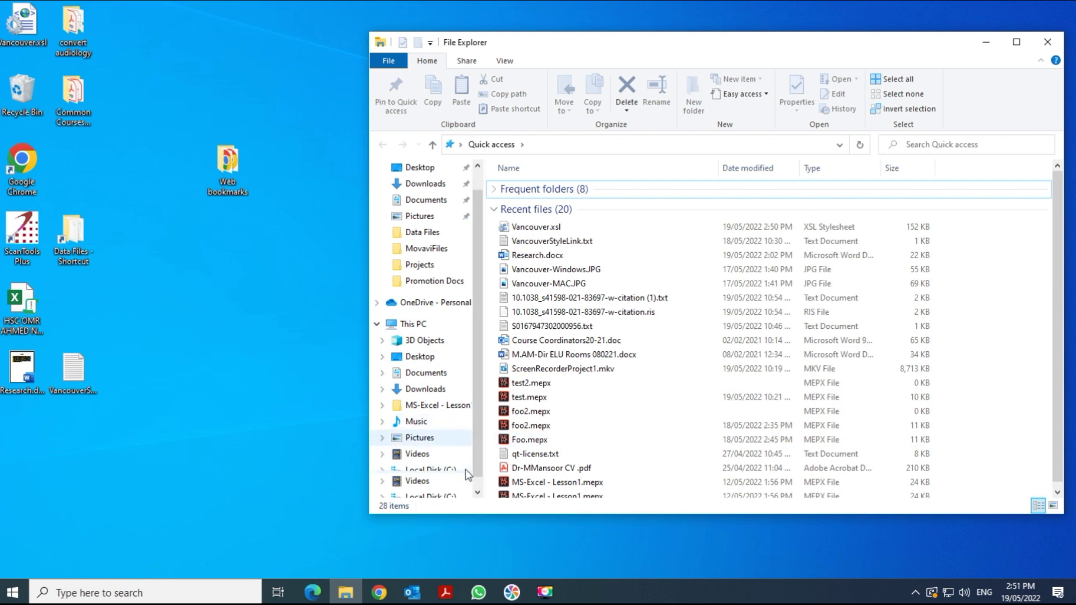
pyautogui.click(448, 455)
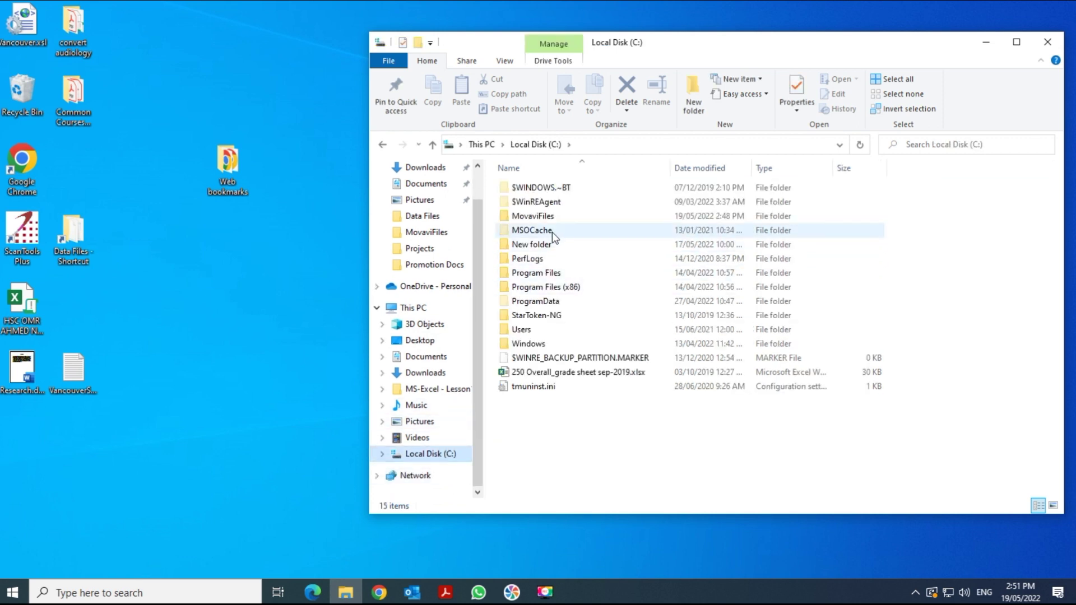
pyautogui.doubleClick(531, 329)
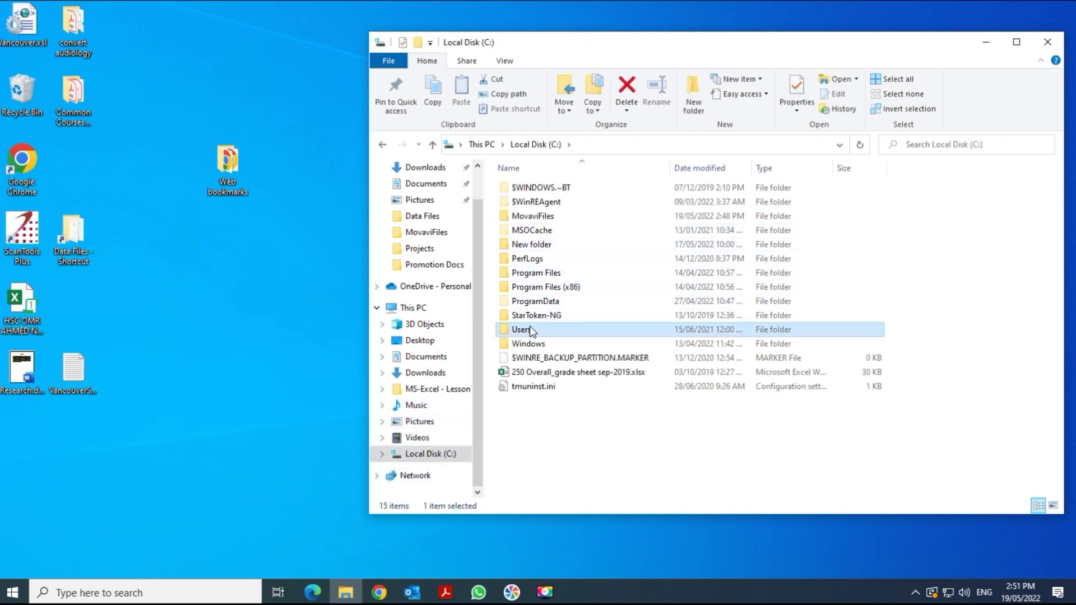
pyautogui.click(532, 259)
pyautogui.doubleClick(533, 259)
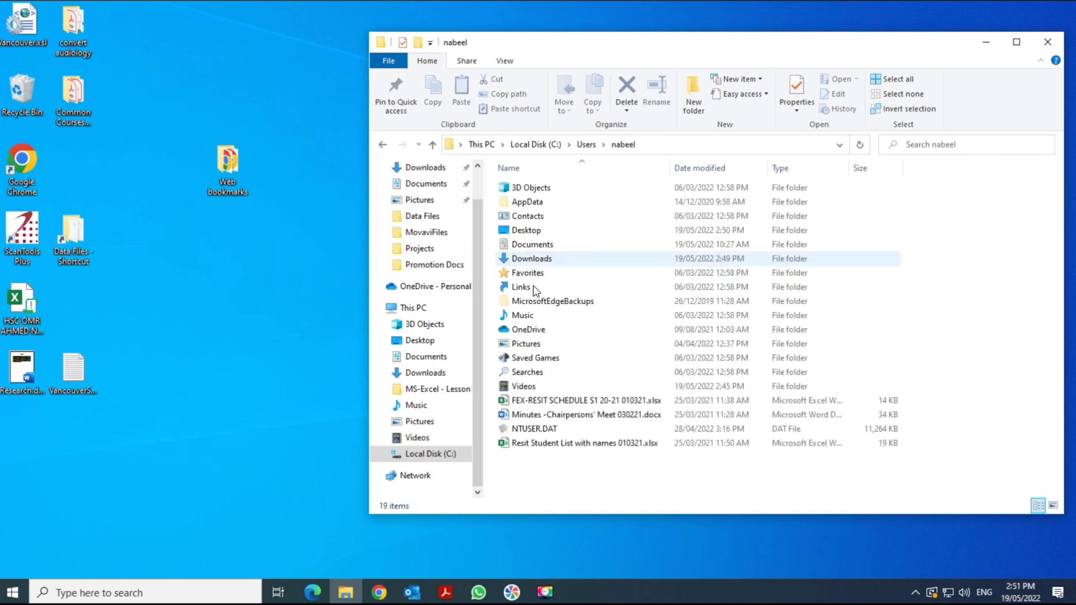
pyautogui.doubleClick(552, 203)
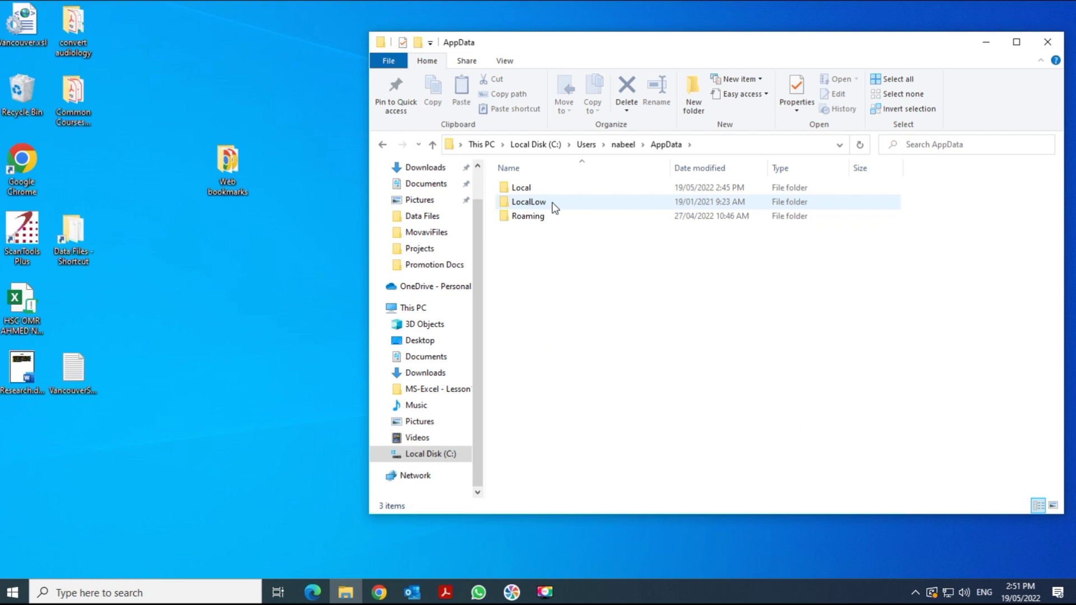
pyautogui.doubleClick(550, 213)
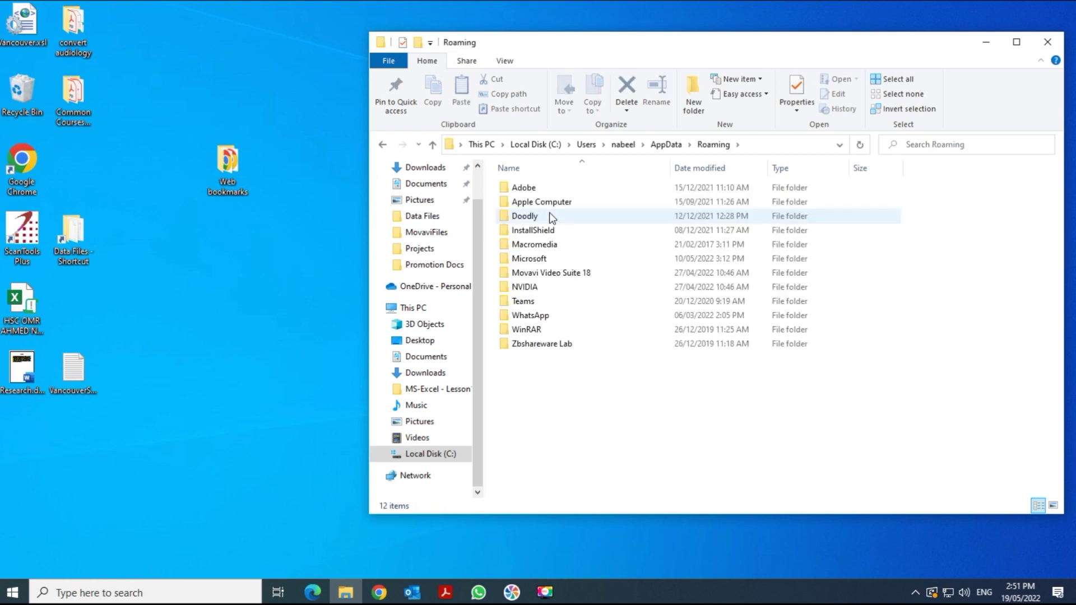
pyautogui.doubleClick(551, 259)
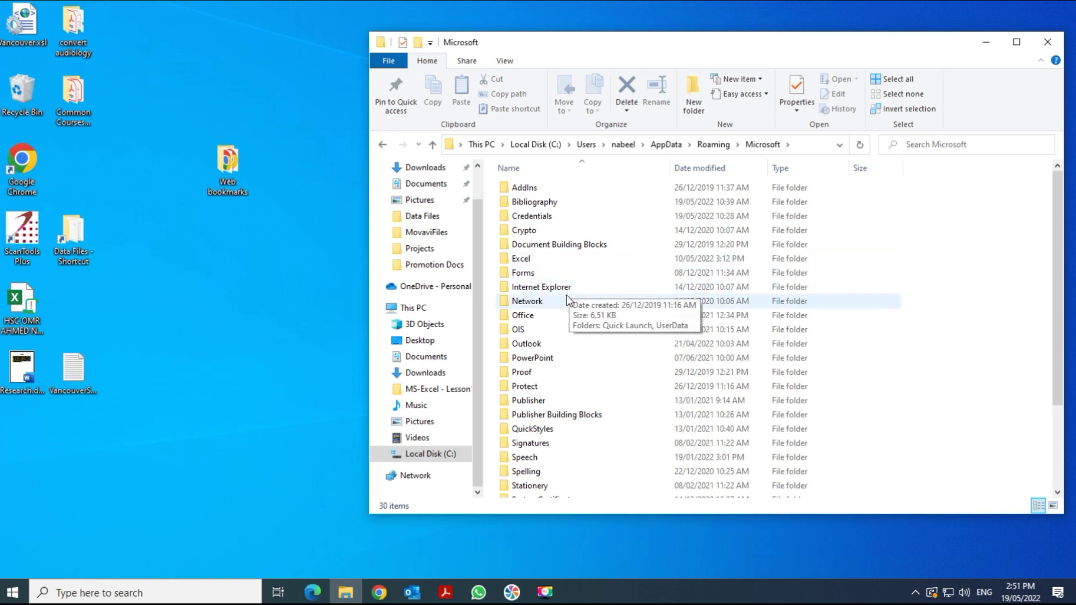
pyautogui.doubleClick(546, 201)
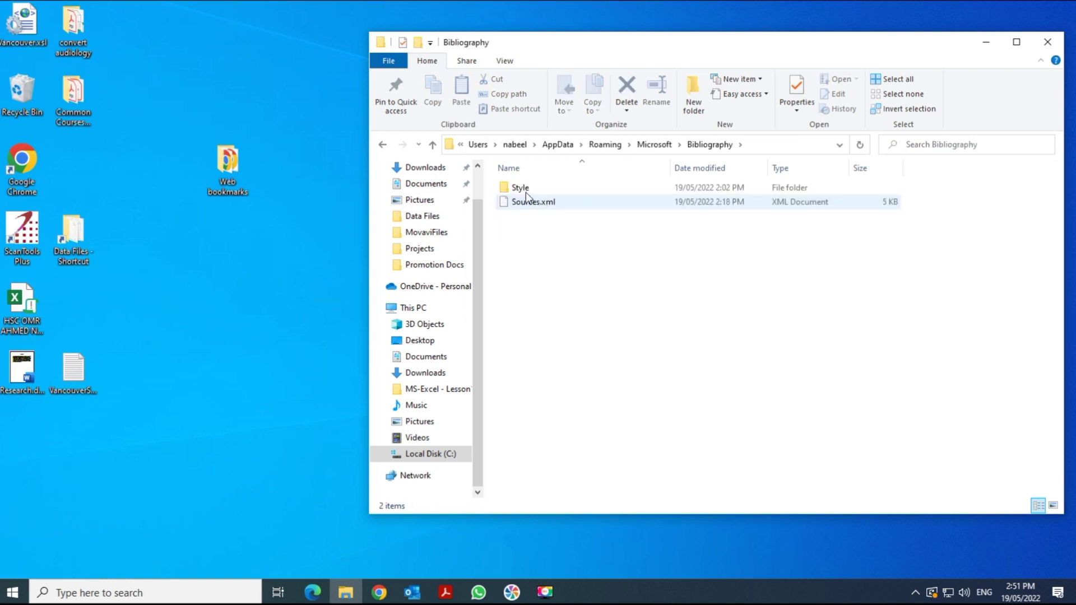
pyautogui.doubleClick(538, 190)
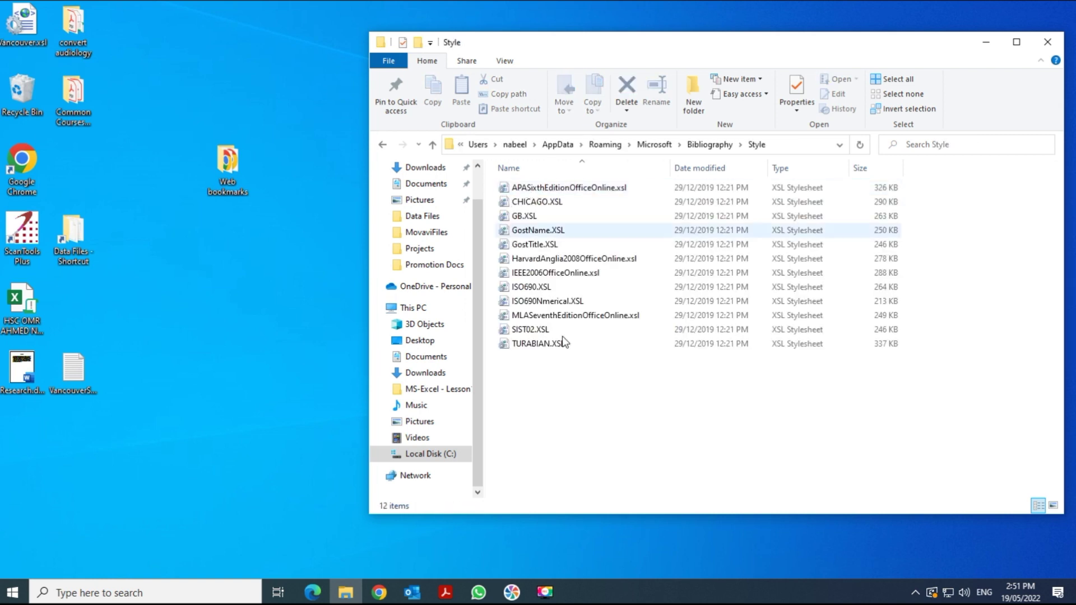
# Step: Copy Vancouver.xsl from the Desktop into the Bibliography Style folder and close File Explorer
pyautogui.click(32, 31)
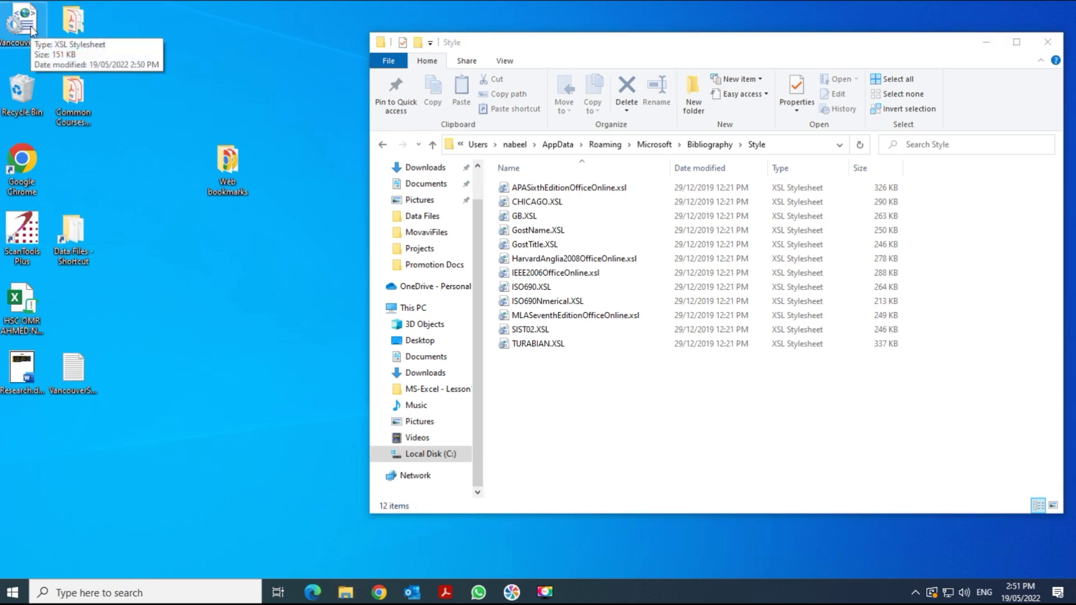
pyautogui.hotkey('ctrl', 'c')
pyautogui.click(693, 407)
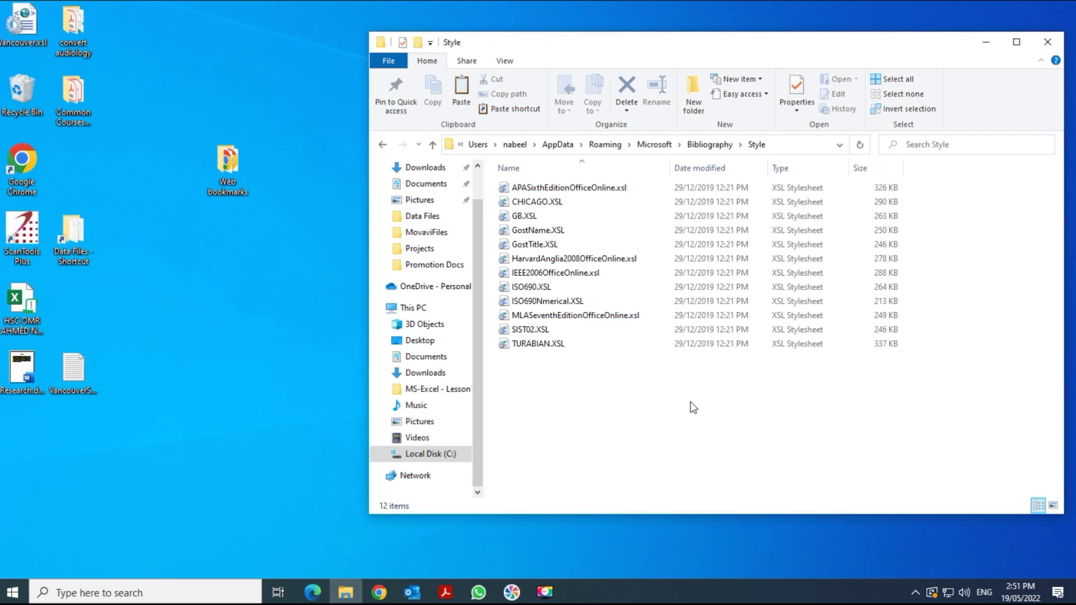
pyautogui.hotkey('ctrl', 'v')
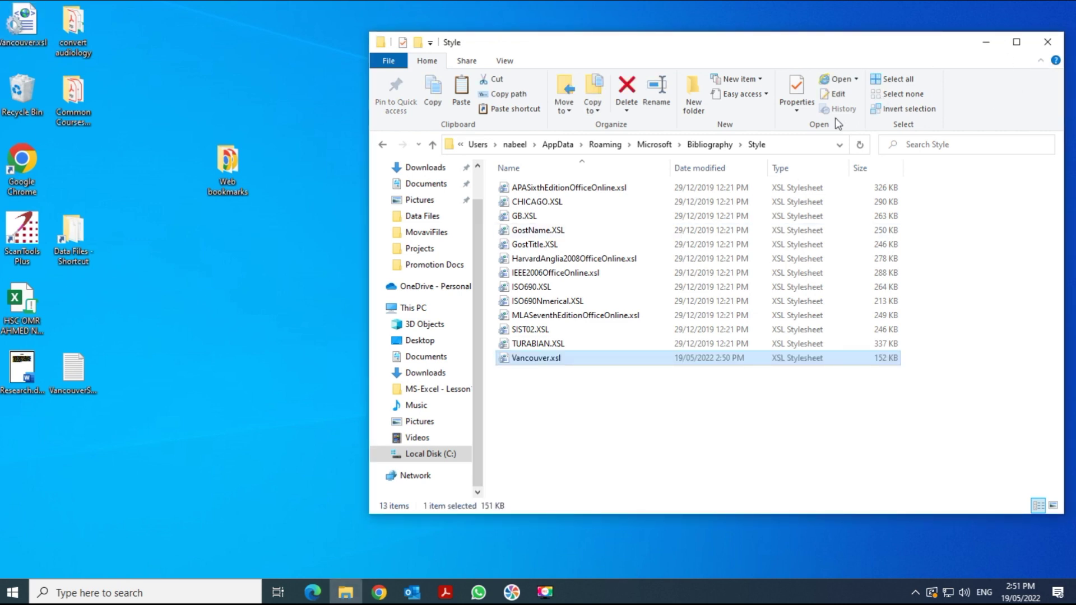
pyautogui.click(1048, 44)
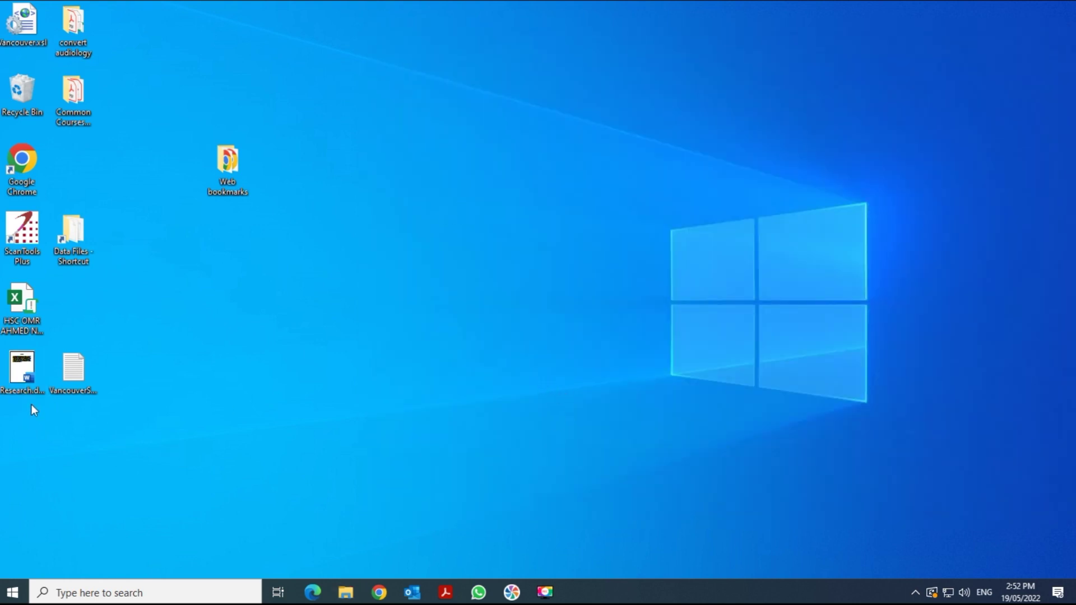
# Step: Open Research.docx from the Desktop in Word and set its citation style to Vancouver First Edition
pyautogui.click(12, 395)
pyautogui.doubleClick(10, 398)
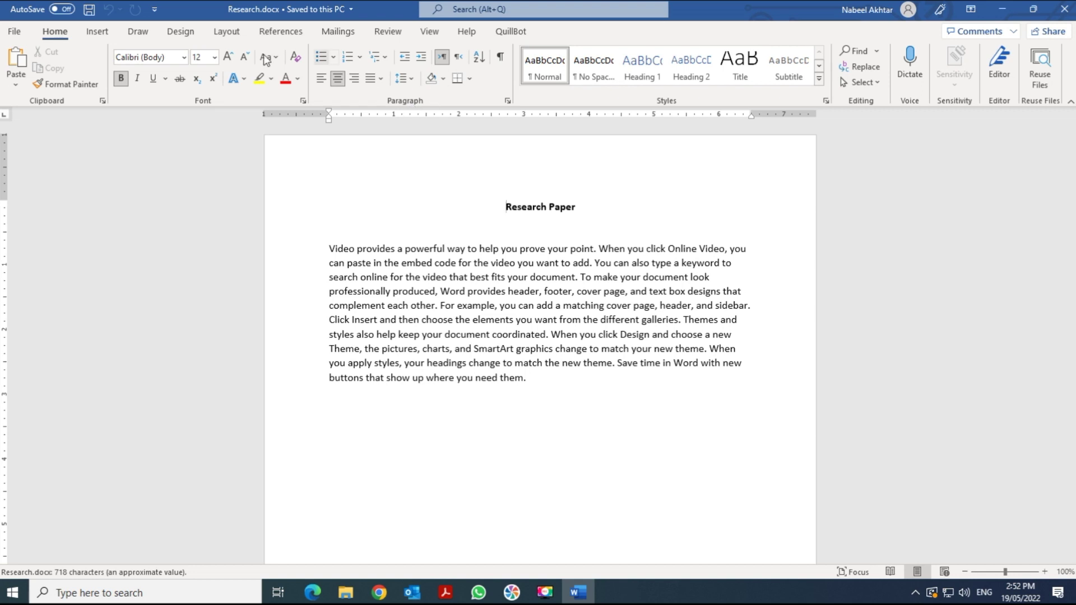
pyautogui.click(291, 34)
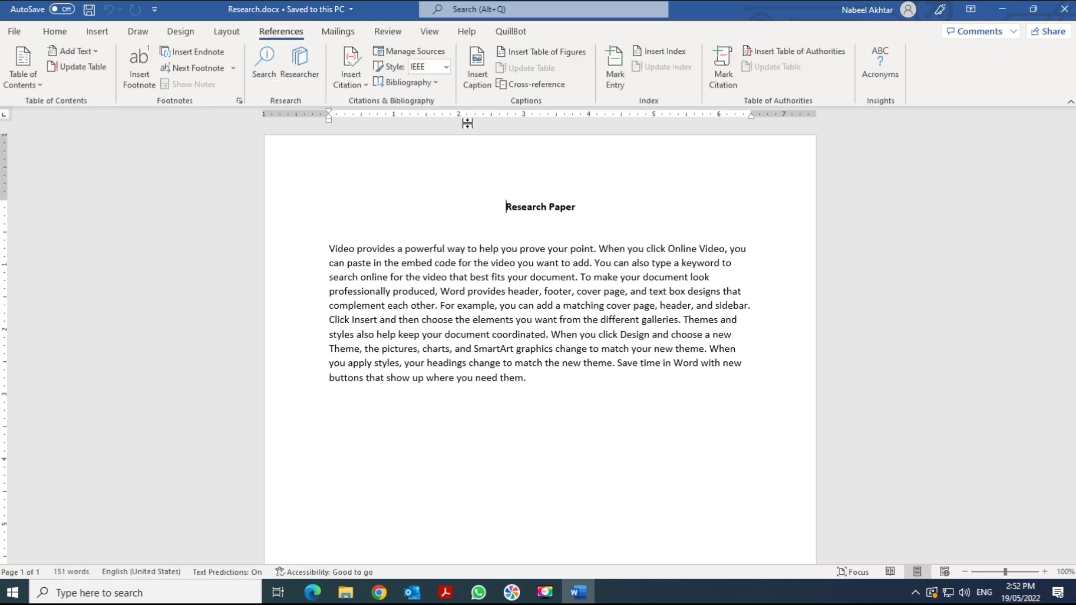
pyautogui.click(448, 68)
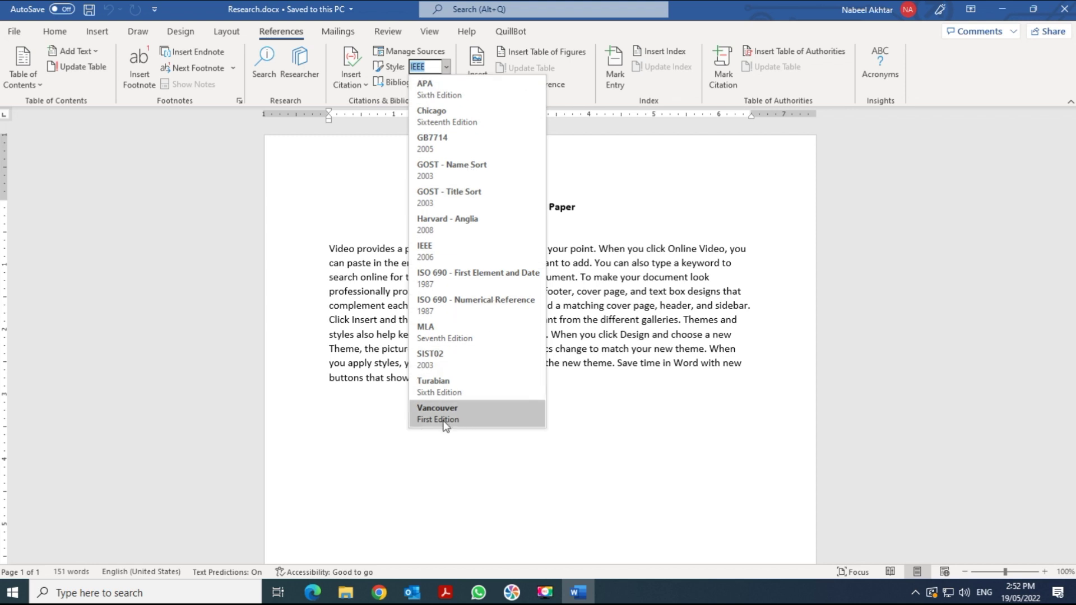
pyautogui.click(662, 331)
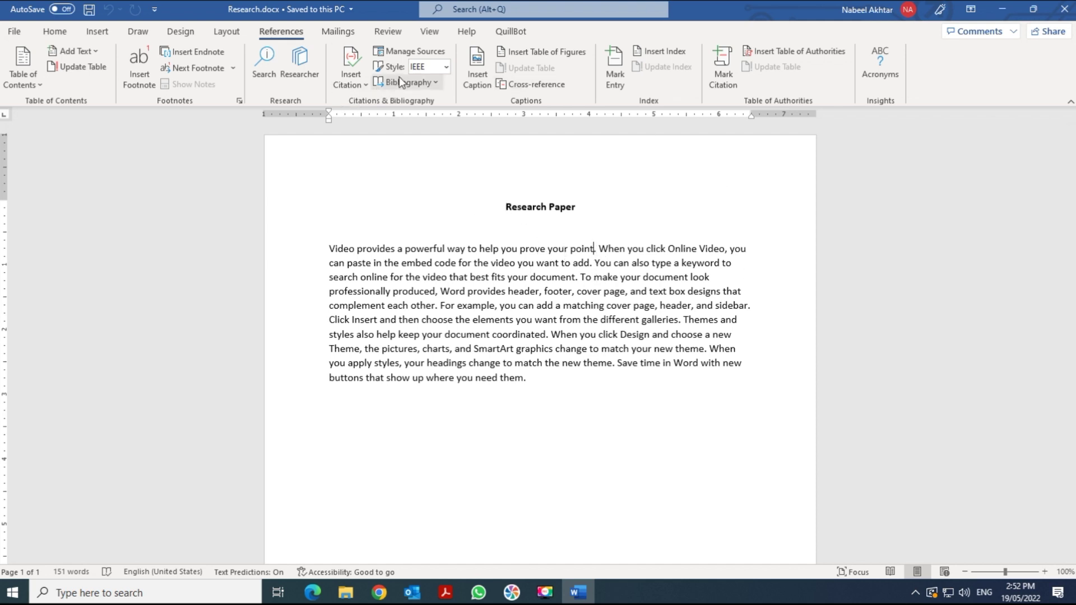
pyautogui.click(447, 66)
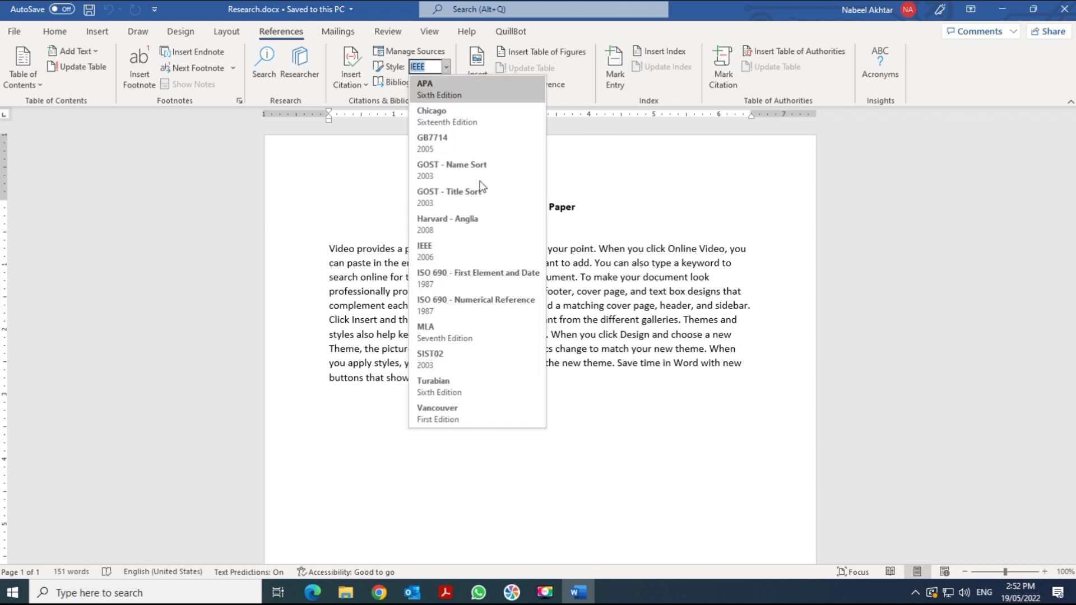
pyautogui.click(470, 414)
pyautogui.click(367, 86)
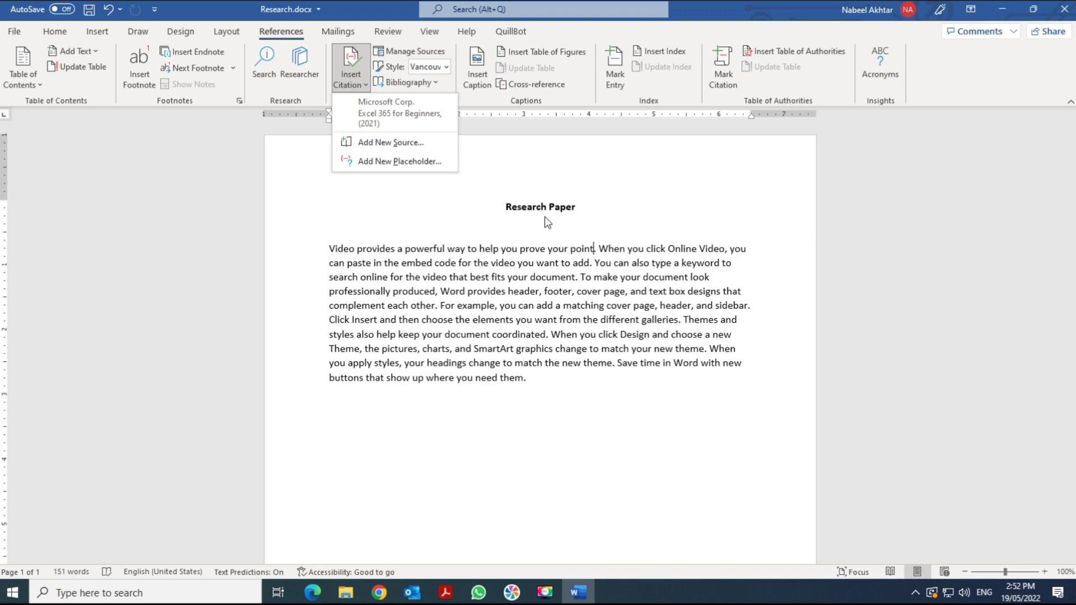
pyautogui.click(537, 274)
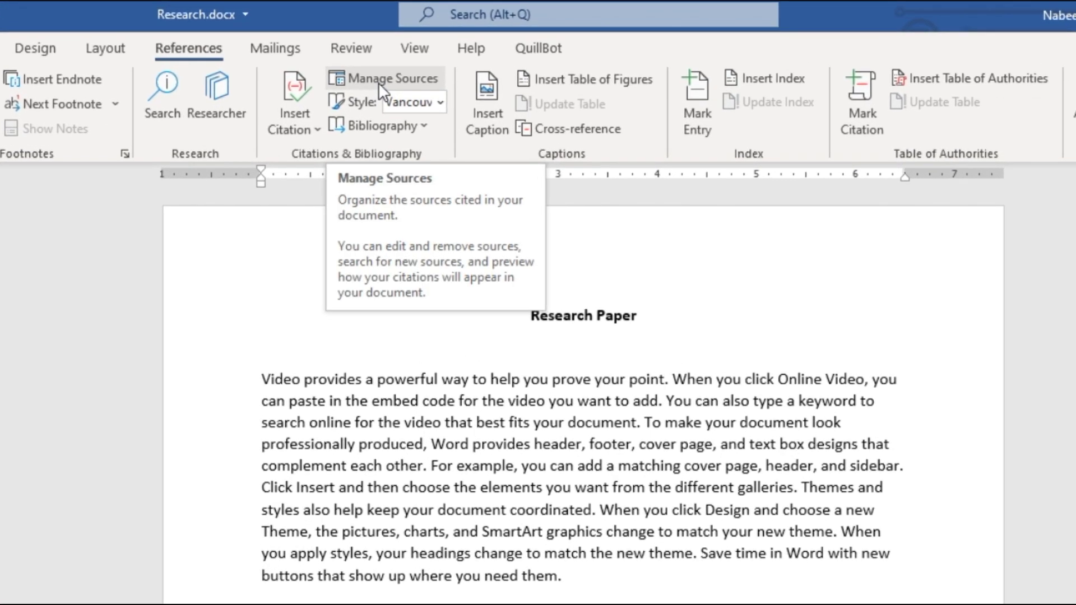
# Step: In the Source Manager, examine the new-source form for a Book with all bibliography fields shown, and discard it
pyautogui.click(378, 83)
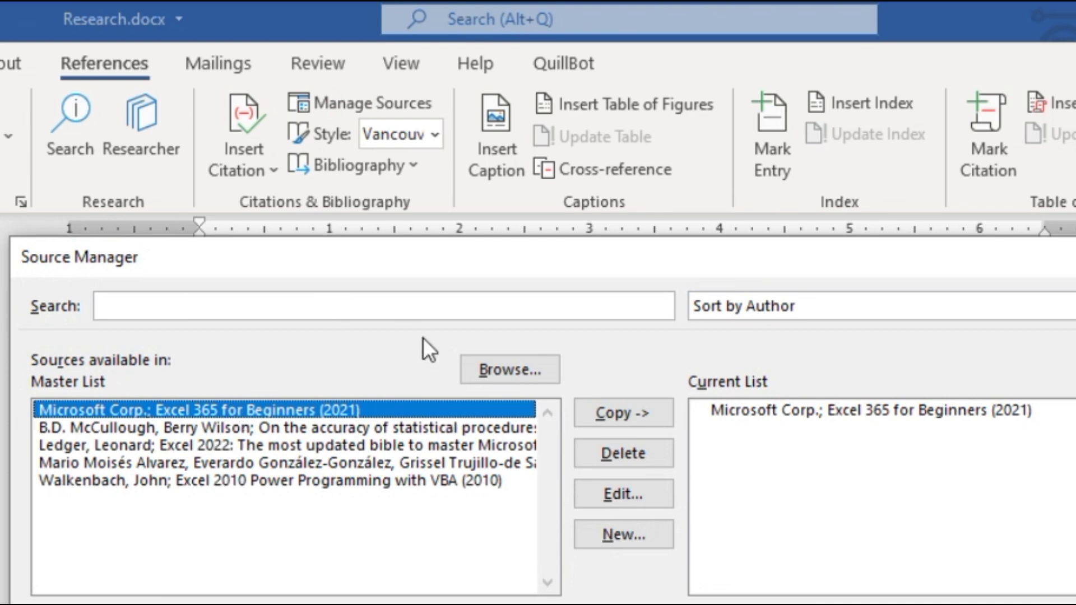
pyautogui.click(614, 536)
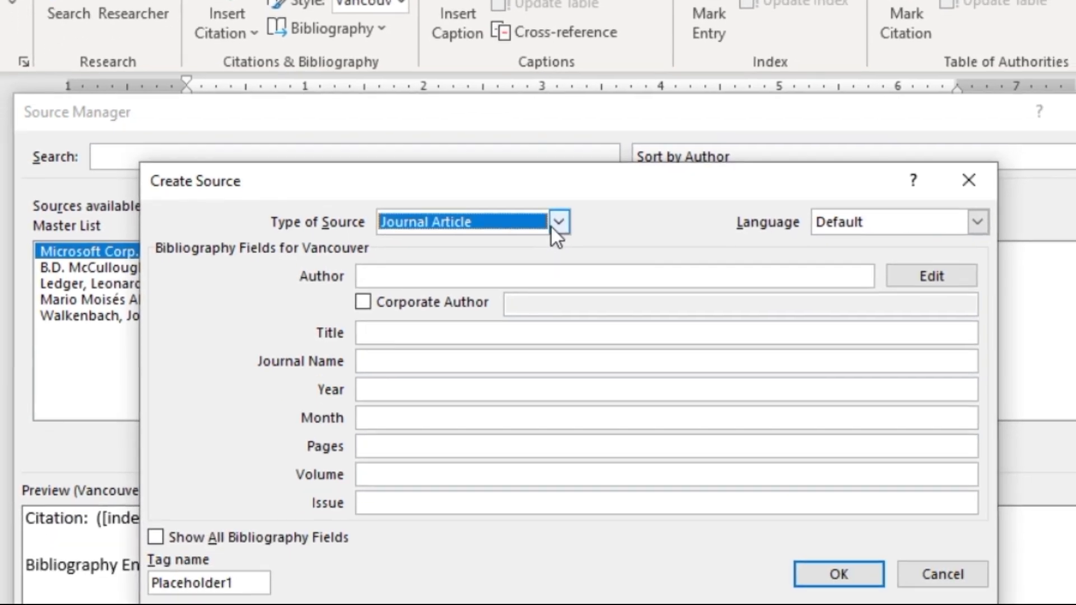
pyautogui.click(608, 377)
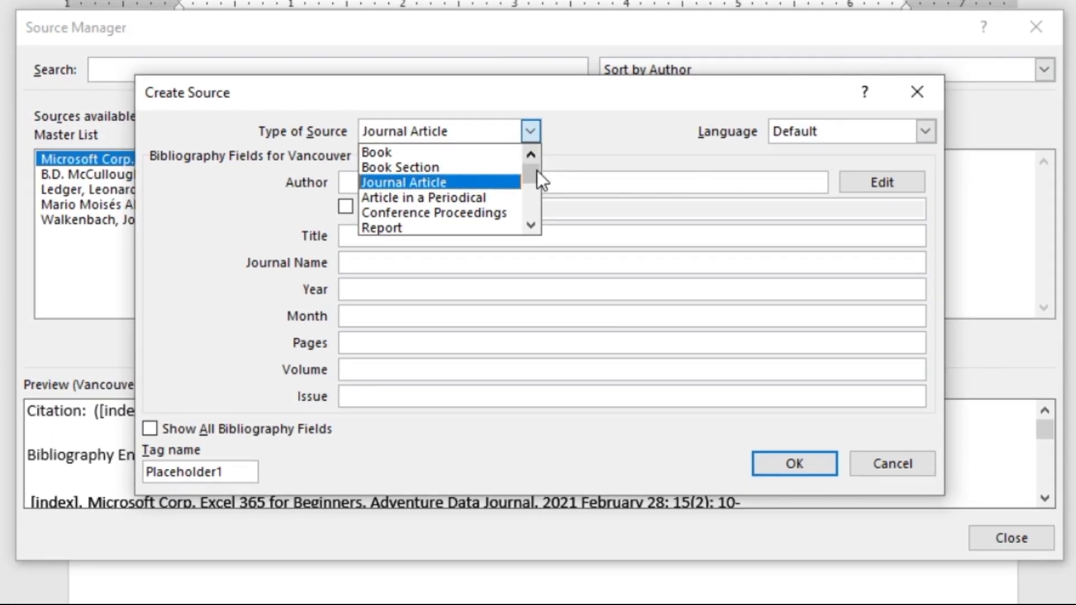
pyautogui.click(450, 183)
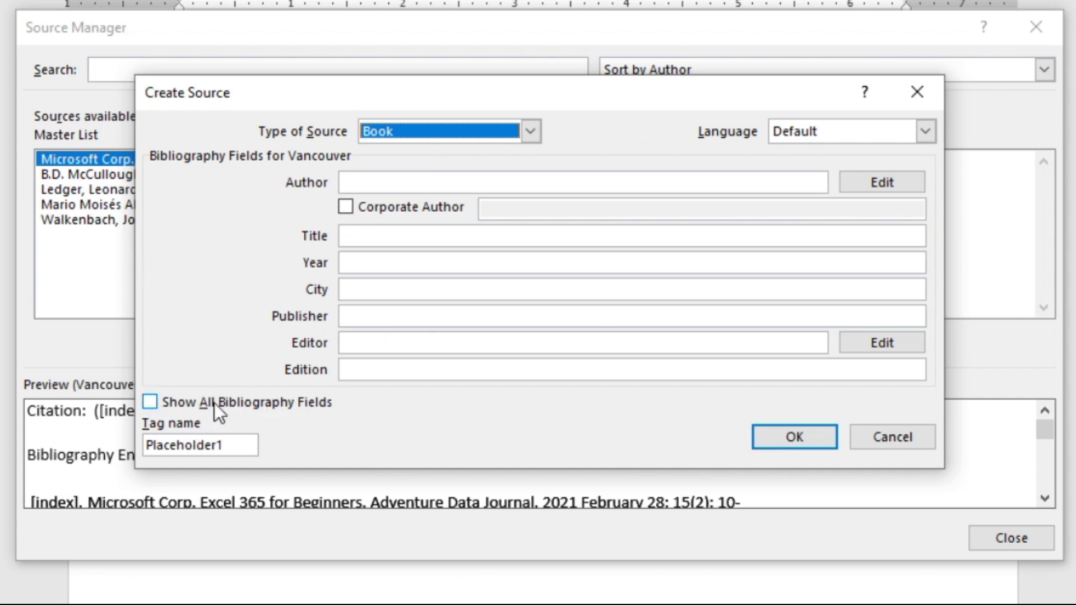
pyautogui.click(150, 401)
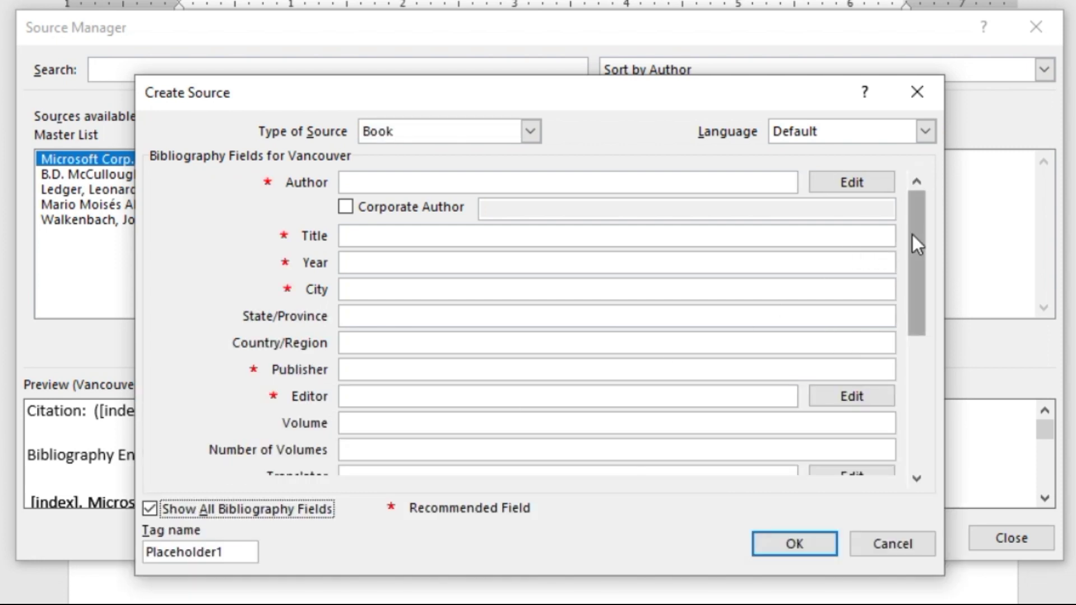
pyautogui.scroll(-3, 917, 280)
pyautogui.scroll(-3, 917, 448)
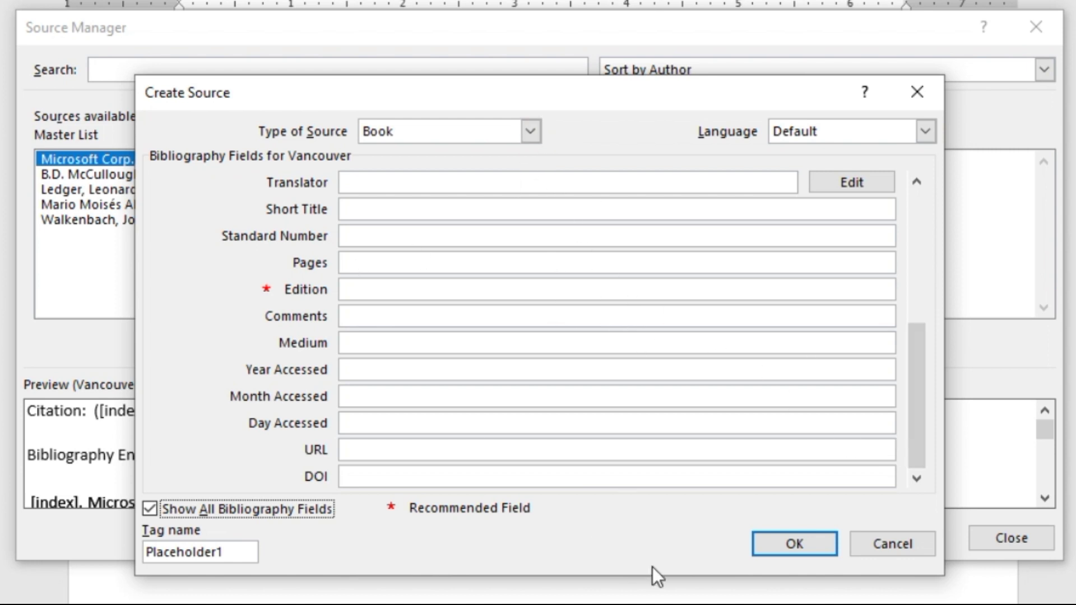
pyautogui.click(886, 546)
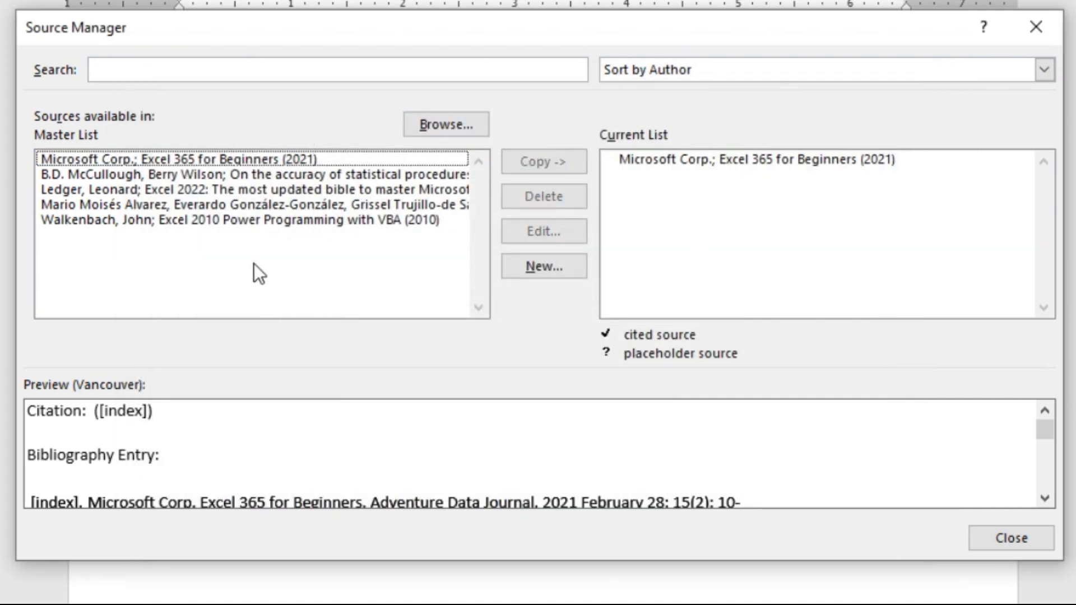
# Step: Copy the four sources below the Microsoft Corp. entry from the master list to the current list and close the Source Manager
pyautogui.click(257, 175)
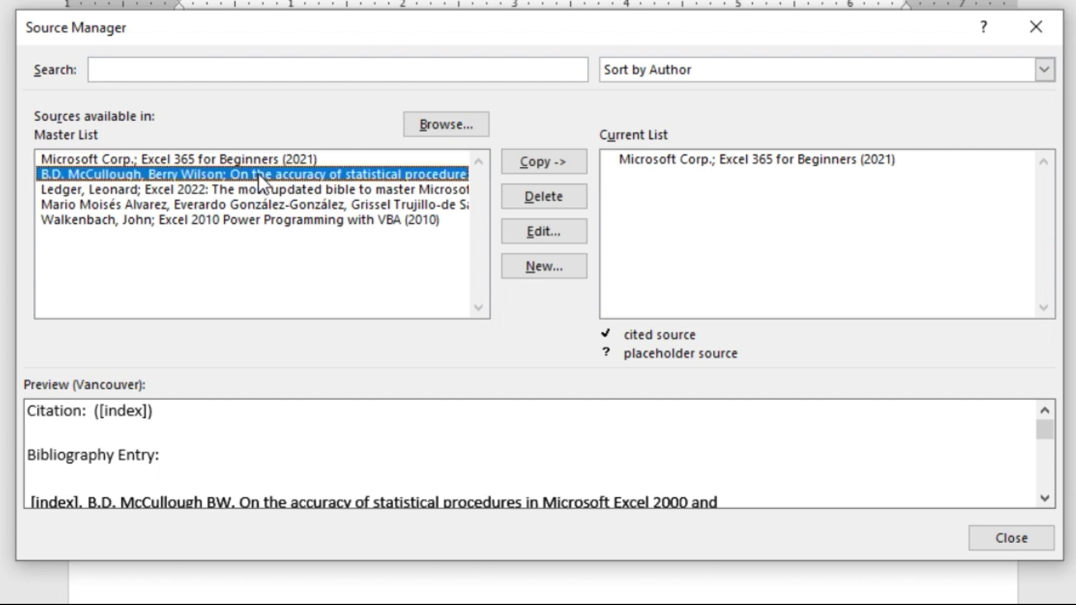
pyautogui.keyDown('shift'); pyautogui.click(270, 193); pyautogui.keyUp('shift')
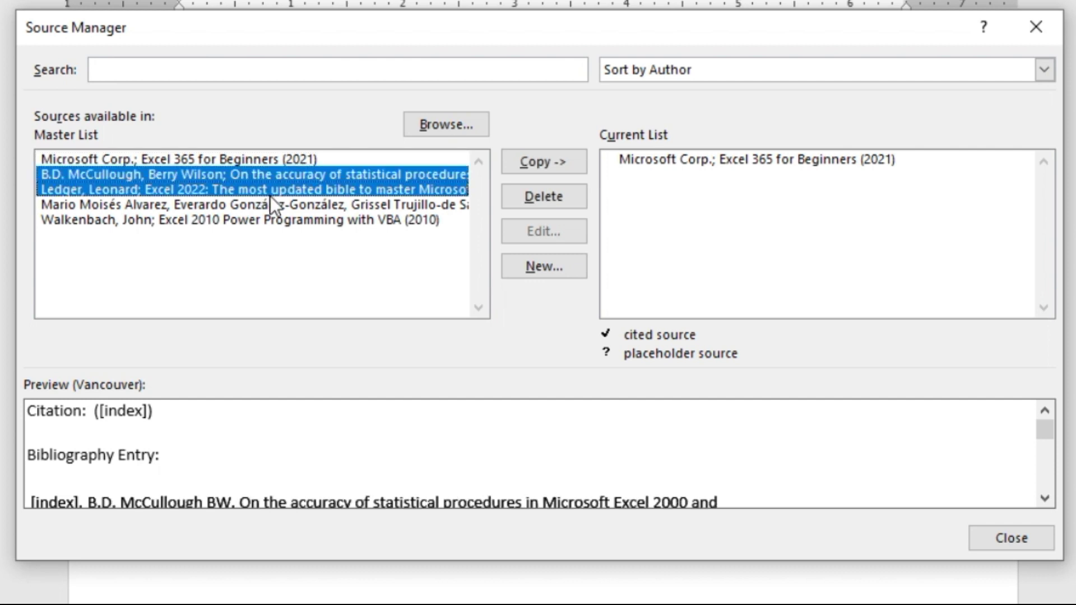
pyautogui.keyDown('shift'); pyautogui.click(283, 208); pyautogui.keyUp('shift')
pyautogui.keyDown('shift'); pyautogui.click(291, 220); pyautogui.keyUp('shift')
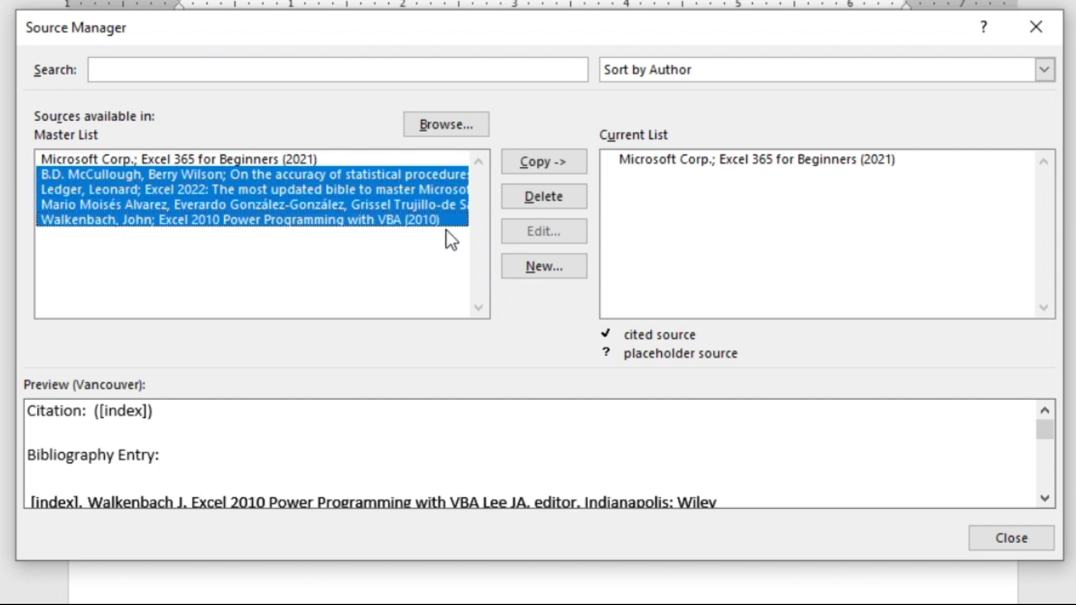
pyautogui.click(537, 163)
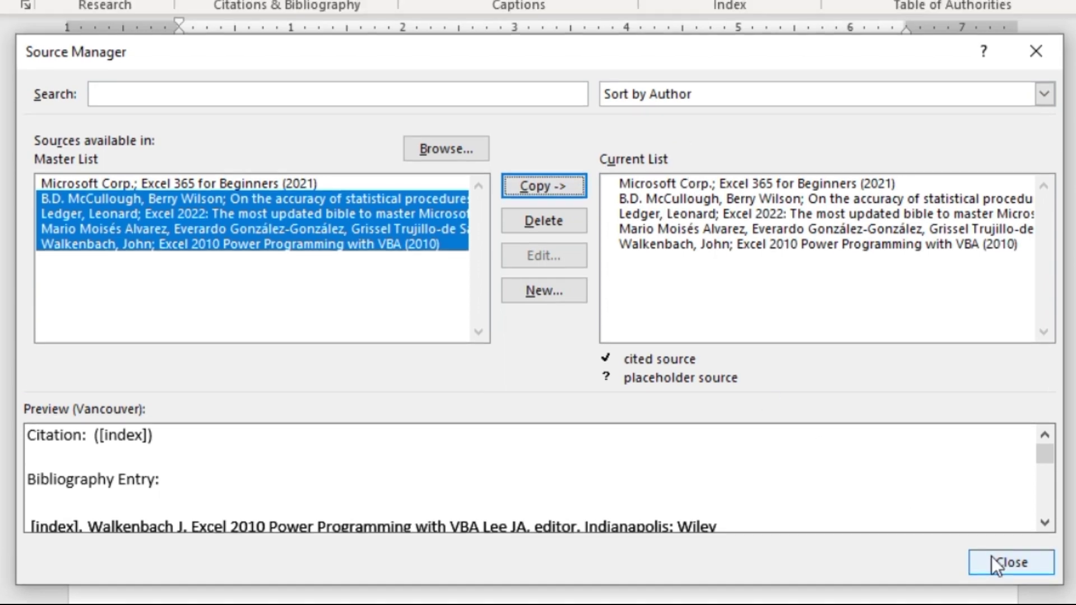
pyautogui.click(995, 539)
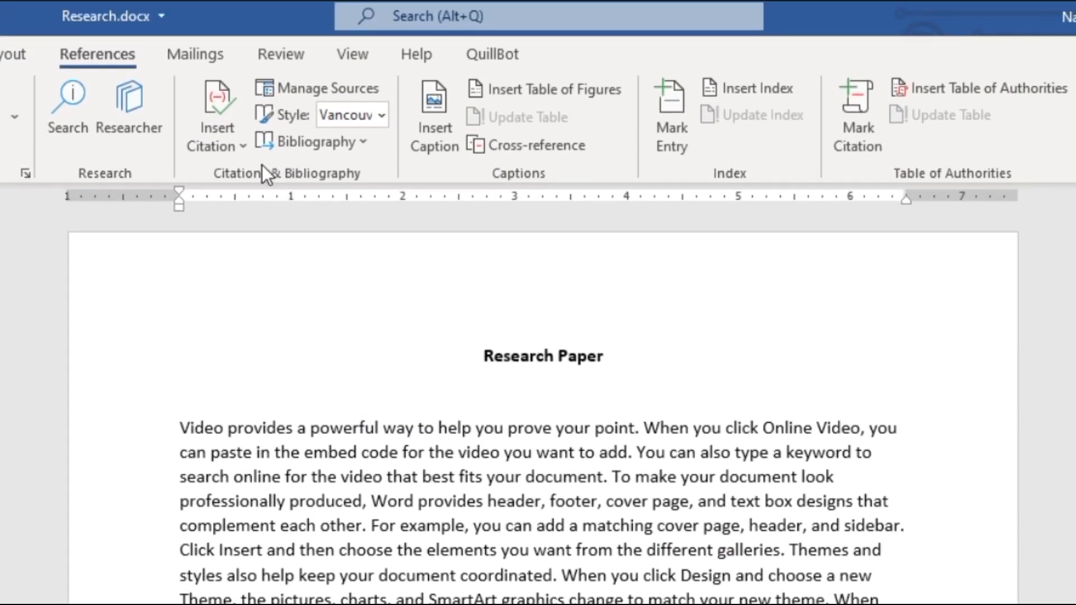
# Step: Insert an in-text citation of Excel 2010 Power Programming with VBA after "prove your point" in the first sentence
pyautogui.click(245, 130)
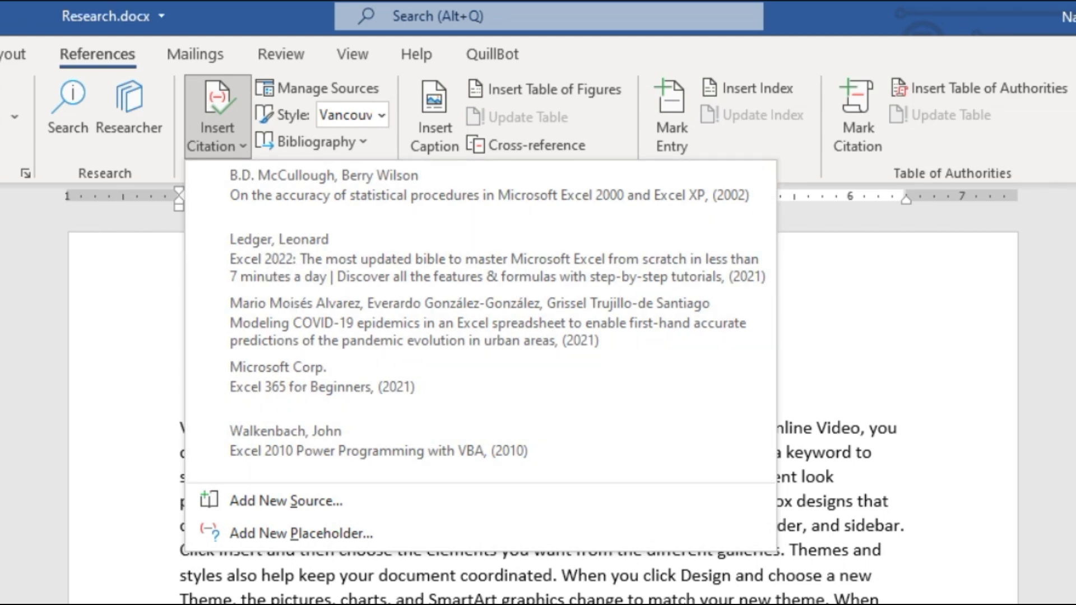
pyautogui.click(637, 429)
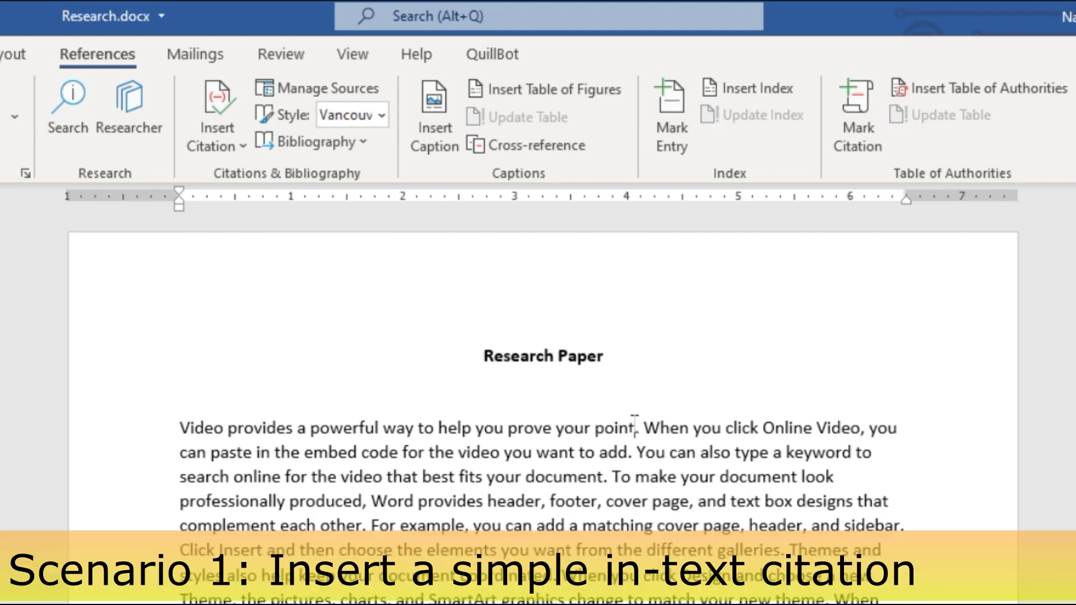
pyautogui.click(244, 150)
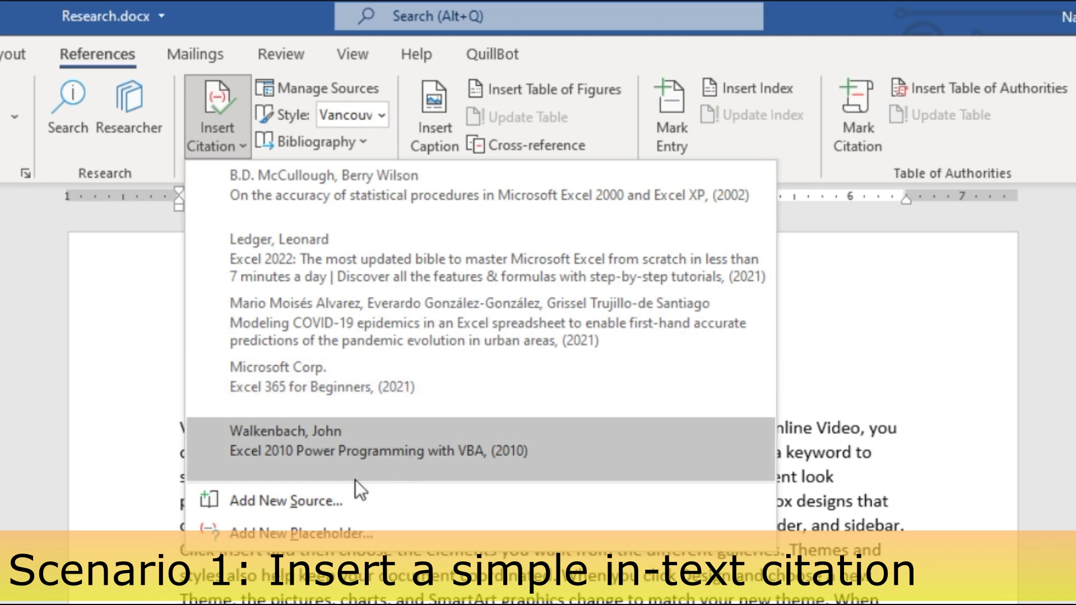
pyautogui.click(421, 462)
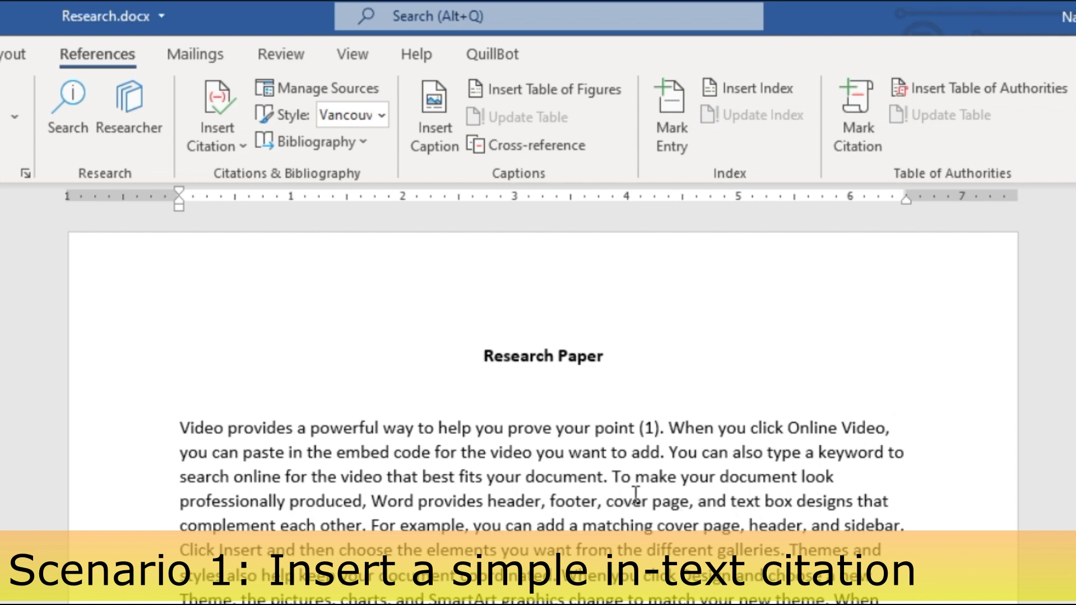
# Step: Cite the Excel 2022 source after "best fits your document" and On the accuracy of statistical procedures after "different galleries"
pyautogui.click(602, 478)
pyautogui.click(243, 142)
pyautogui.press('Escape')
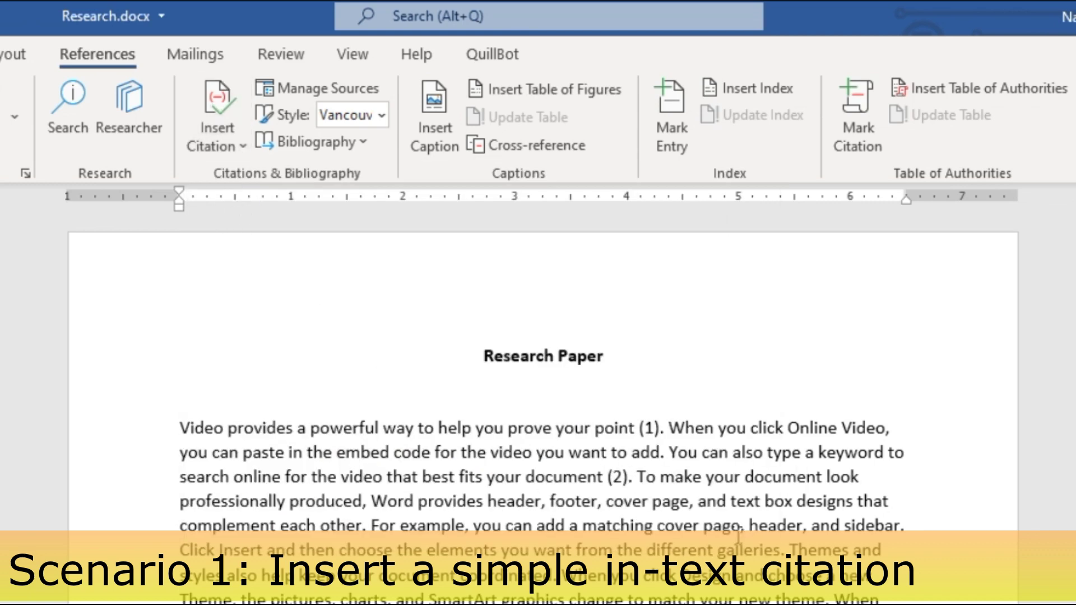
pyautogui.click(781, 550)
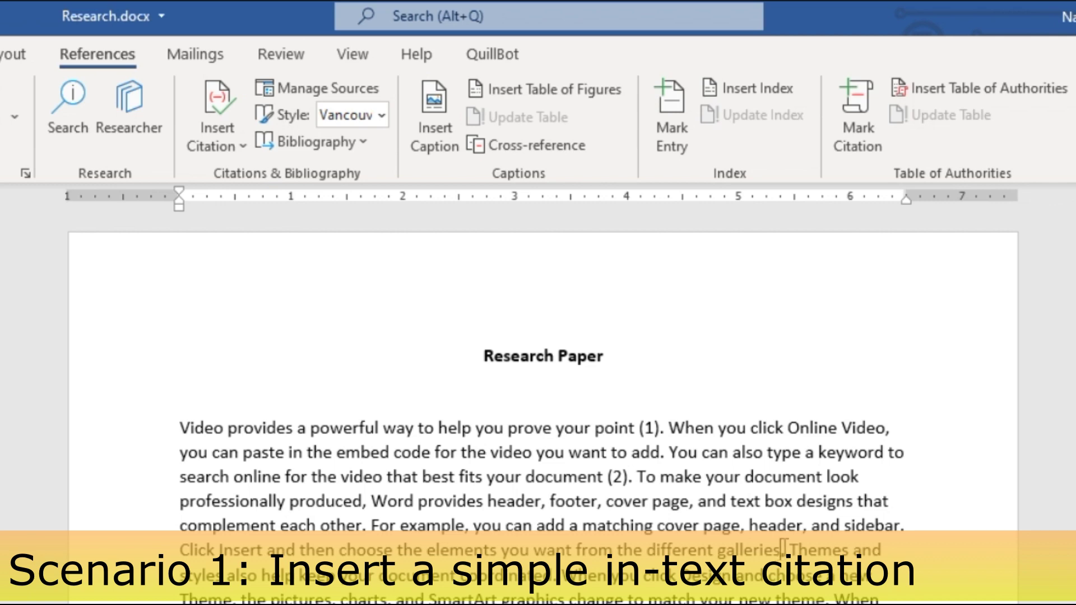
pyautogui.click(204, 153)
pyautogui.click(239, 260)
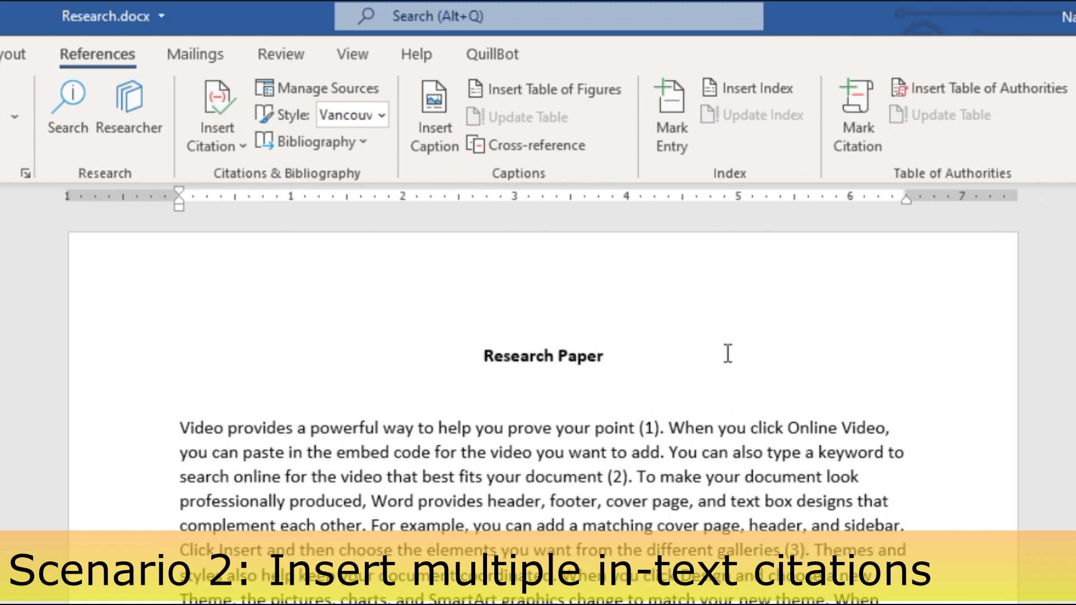
# Step: Add the Excel 2022 source to the existing (1) citation after "prove your point"
pyautogui.click(654, 427)
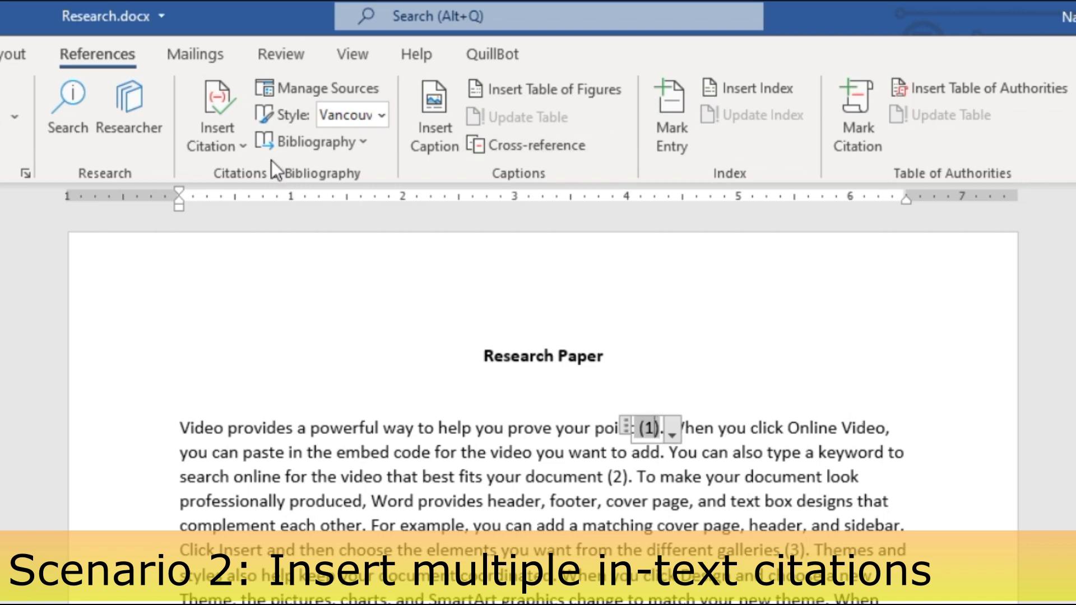
pyautogui.click(245, 146)
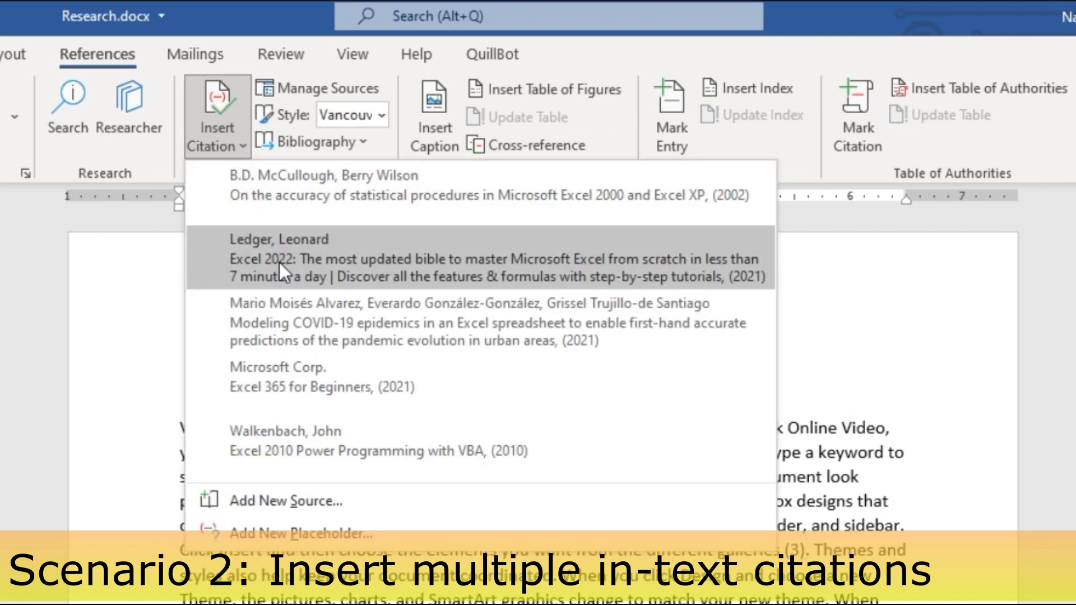
pyautogui.click(279, 263)
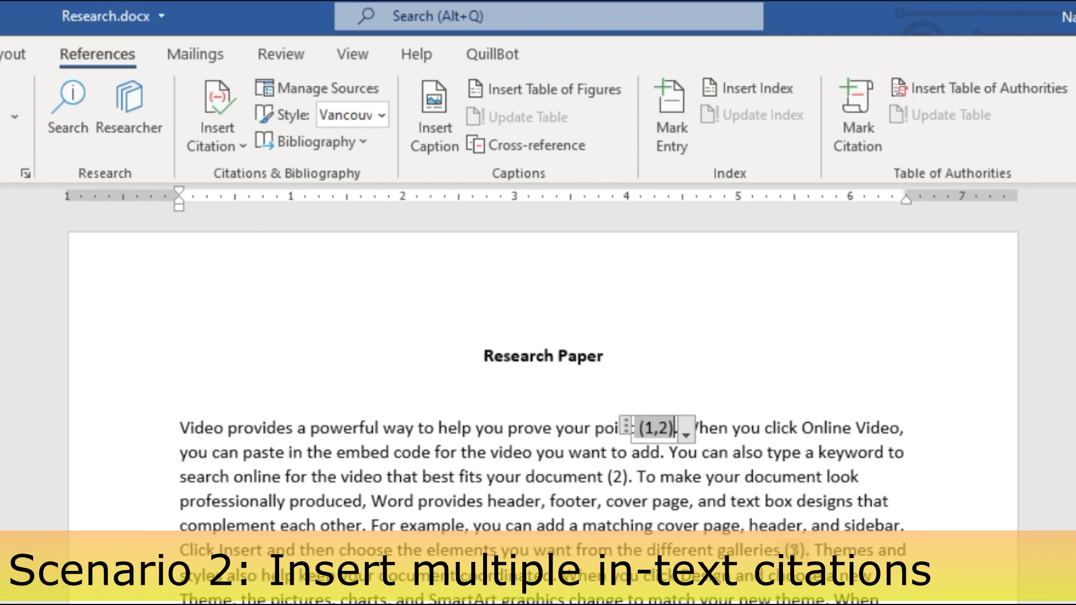
# Step: Try to add a second source to the (3) citation after "different galleries"
pyautogui.click(805, 548)
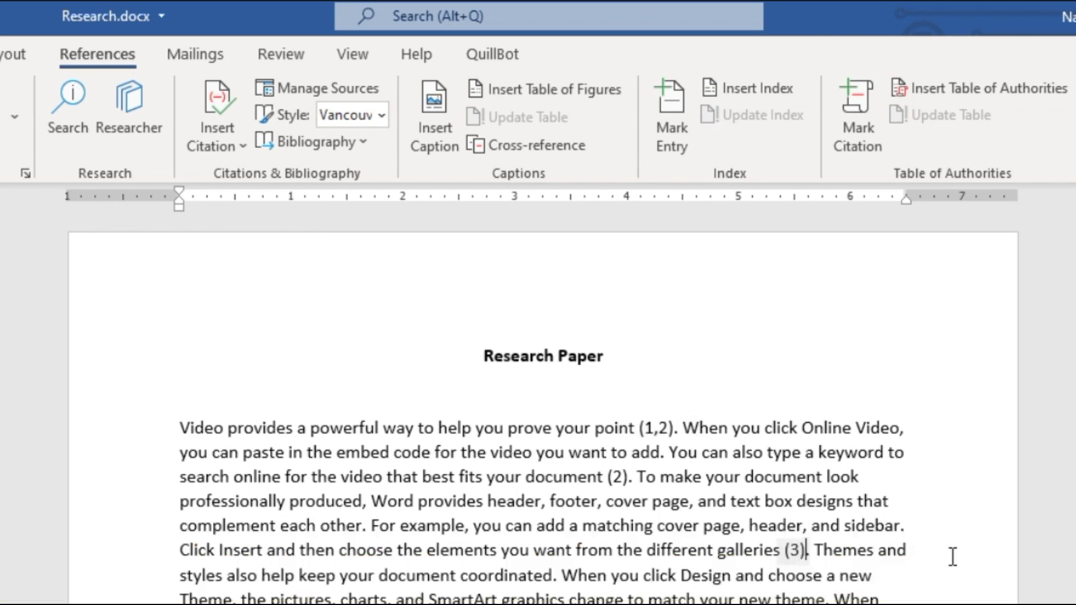
pyautogui.click(244, 138)
pyautogui.click(274, 375)
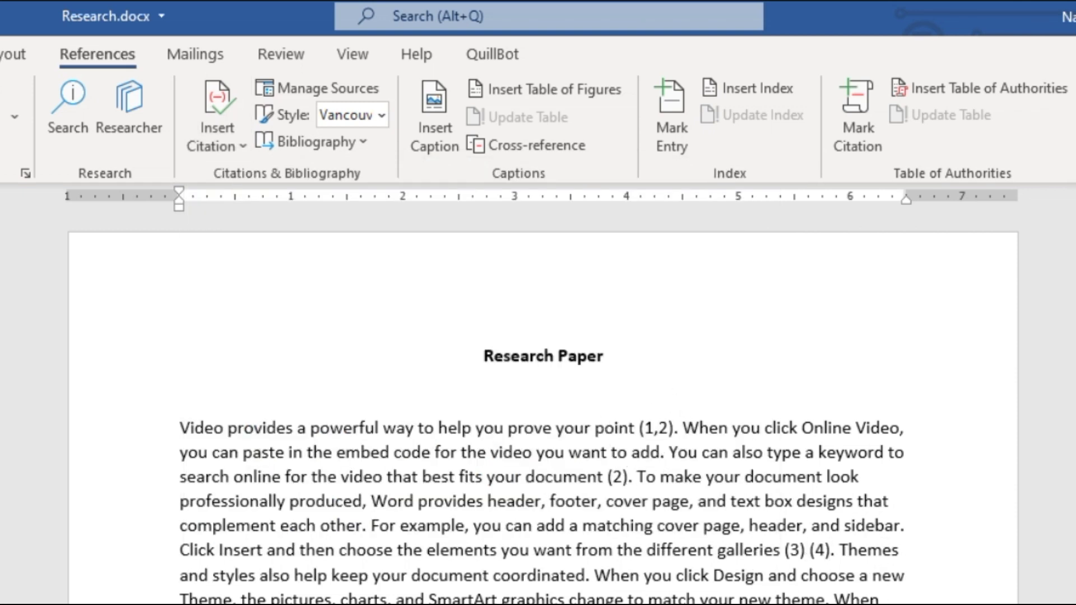
# Step: Delete the separate (3) and (4) citations after "different galleries"
pyautogui.keyDown('ctrl'); pyautogui.scroll(4, 780, 234); pyautogui.keyUp('ctrl')
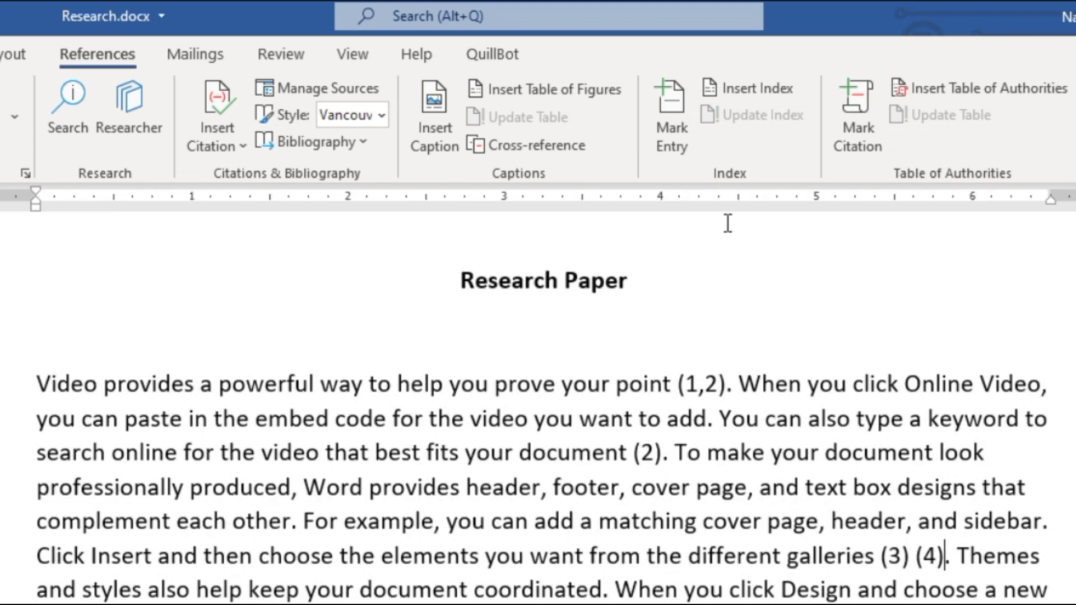
pyautogui.click(919, 555)
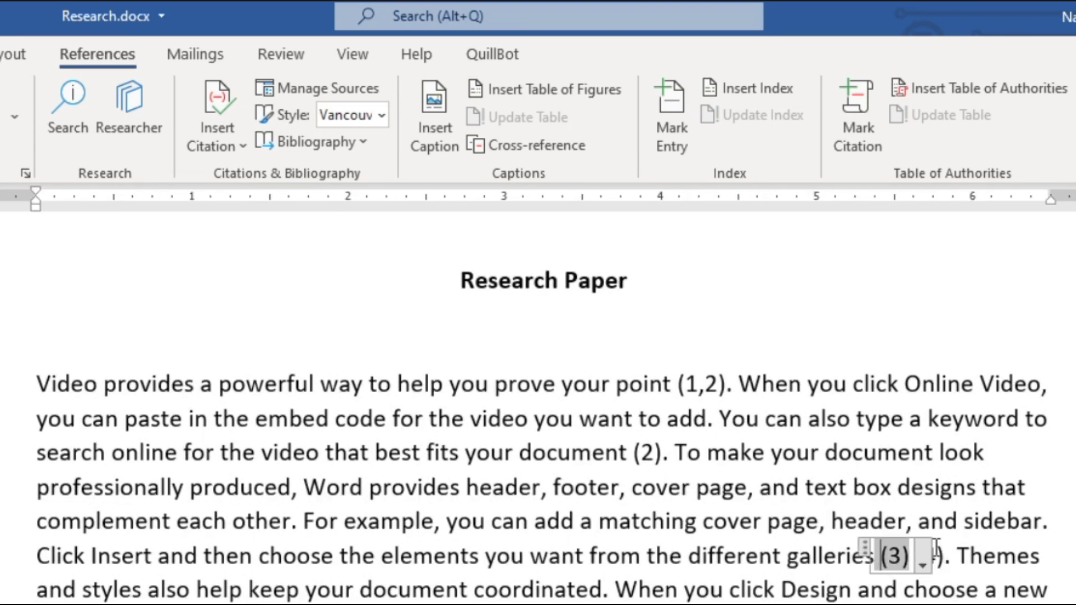
pyautogui.click(863, 548)
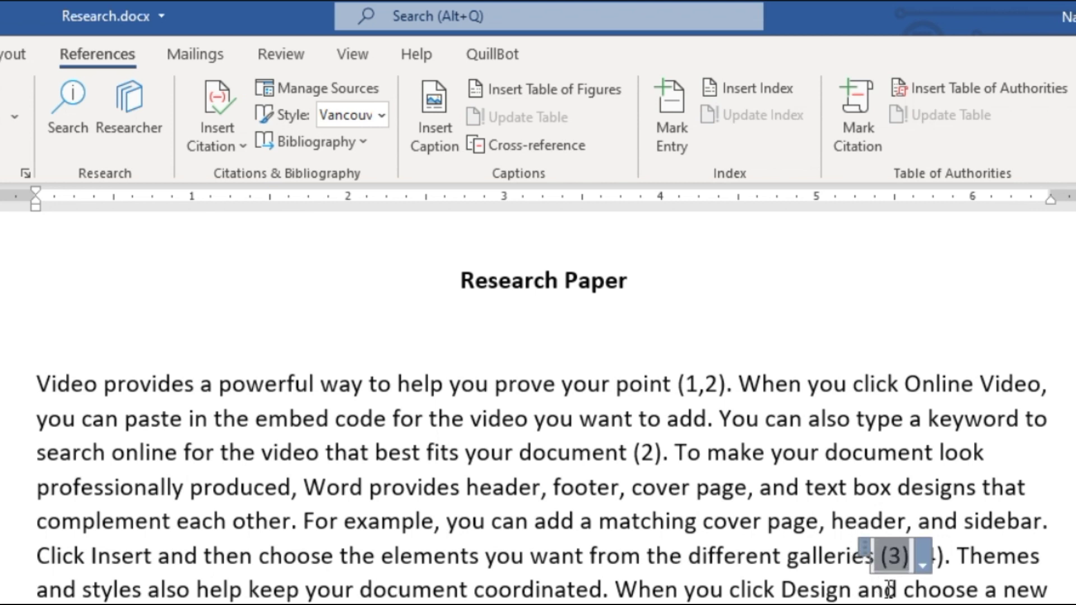
pyautogui.press('Delete')
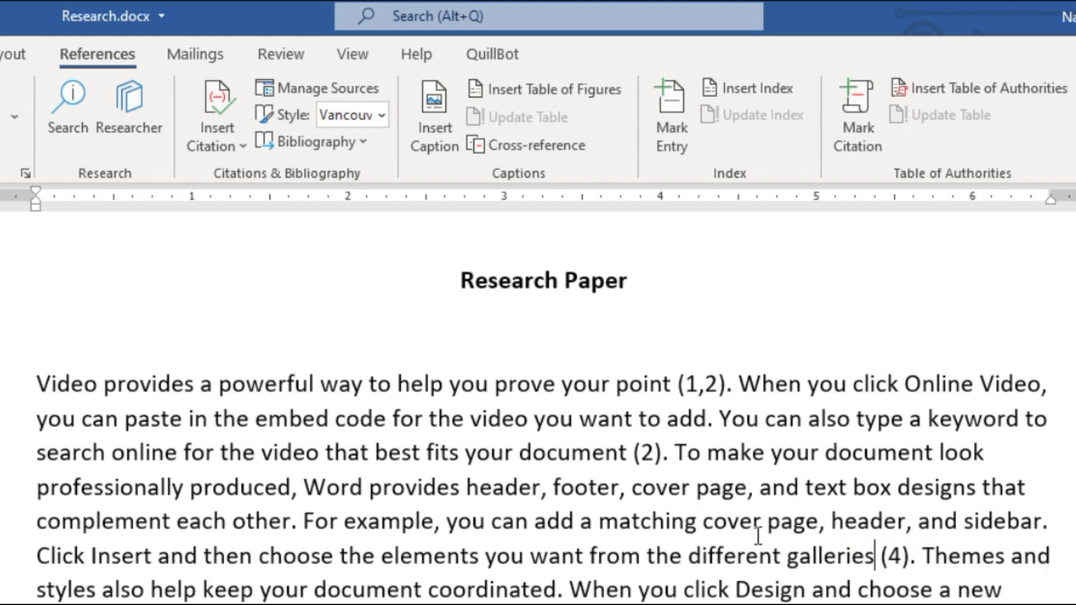
pyautogui.click(886, 561)
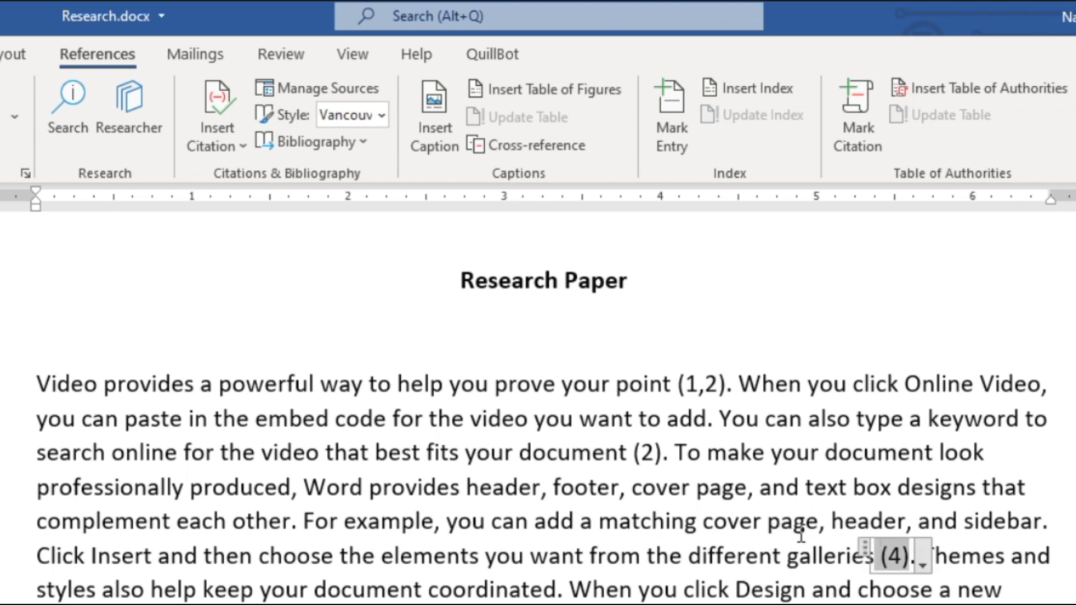
pyautogui.click(865, 543)
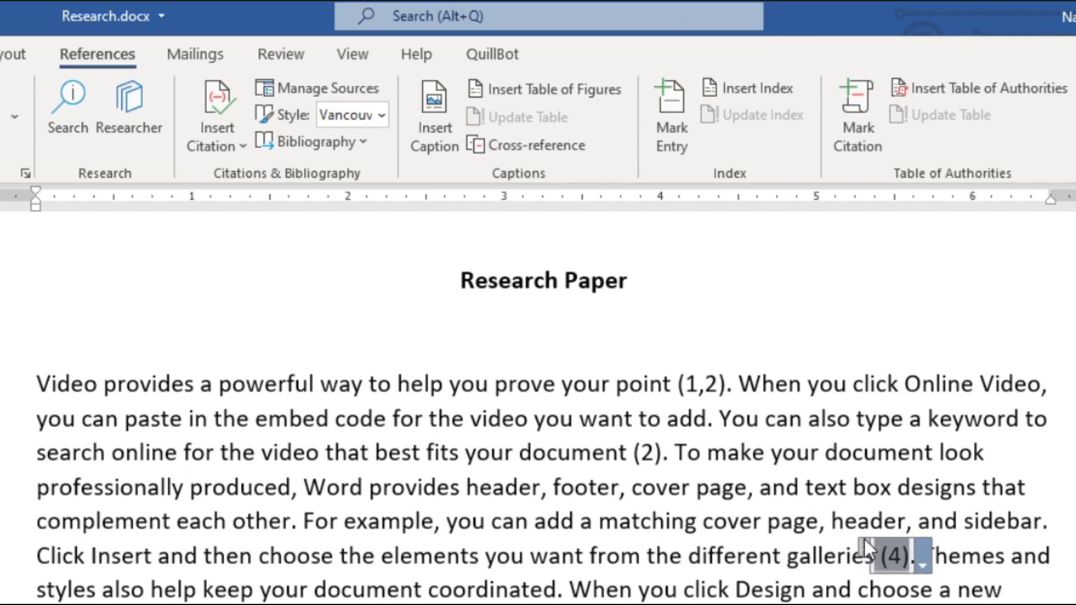
pyautogui.press('Delete')
# Step: Cite the Excel 2022 source after "different galleries" and add the Modeling COVID-19 epidemics source to the same citation
pyautogui.click(245, 152)
pyautogui.click(263, 251)
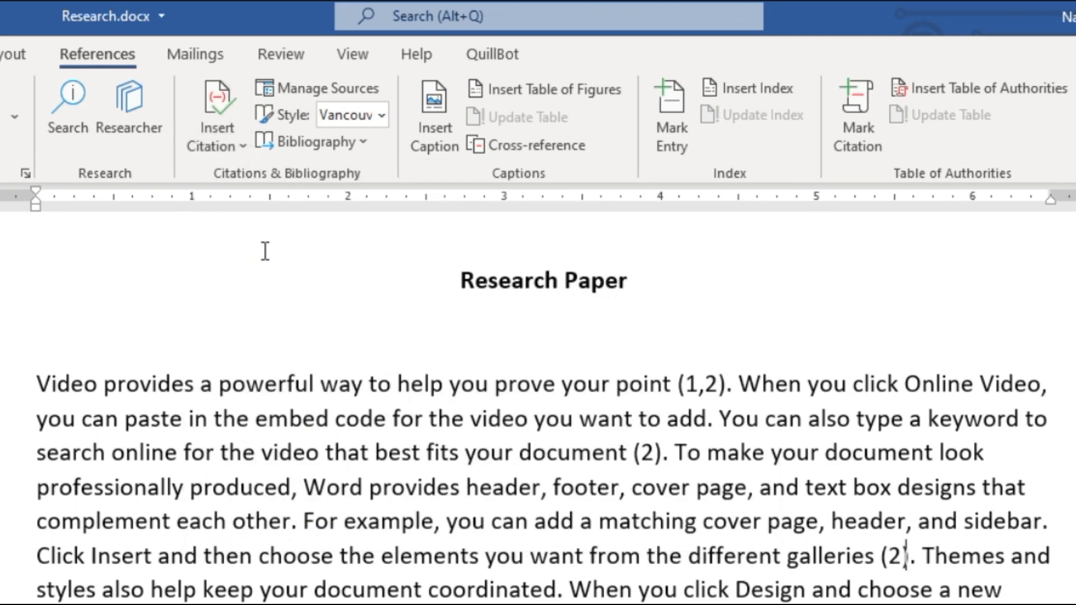
pyautogui.click(901, 556)
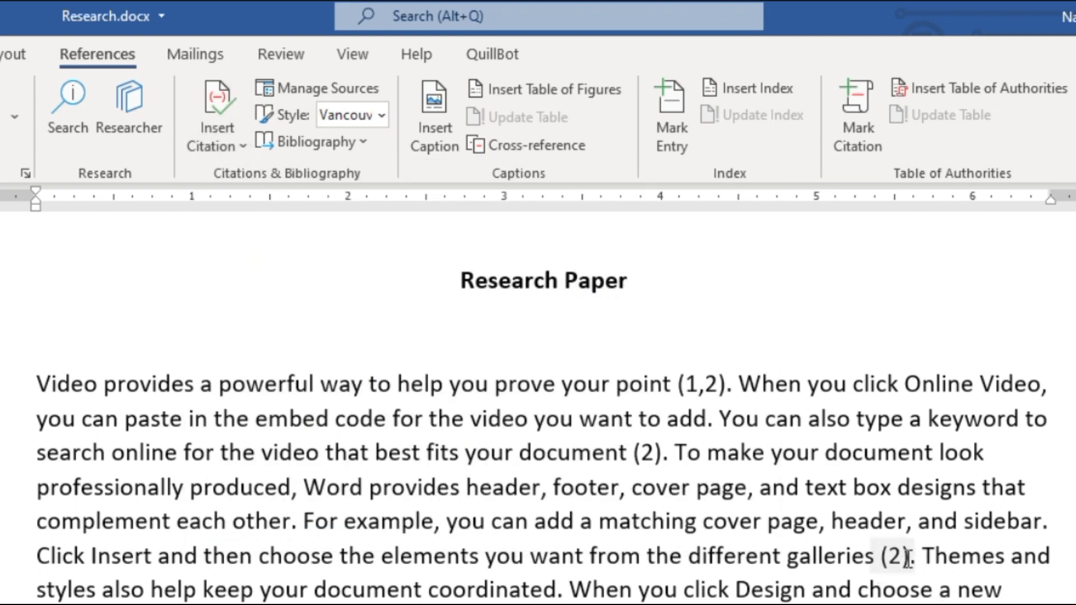
pyautogui.click(242, 149)
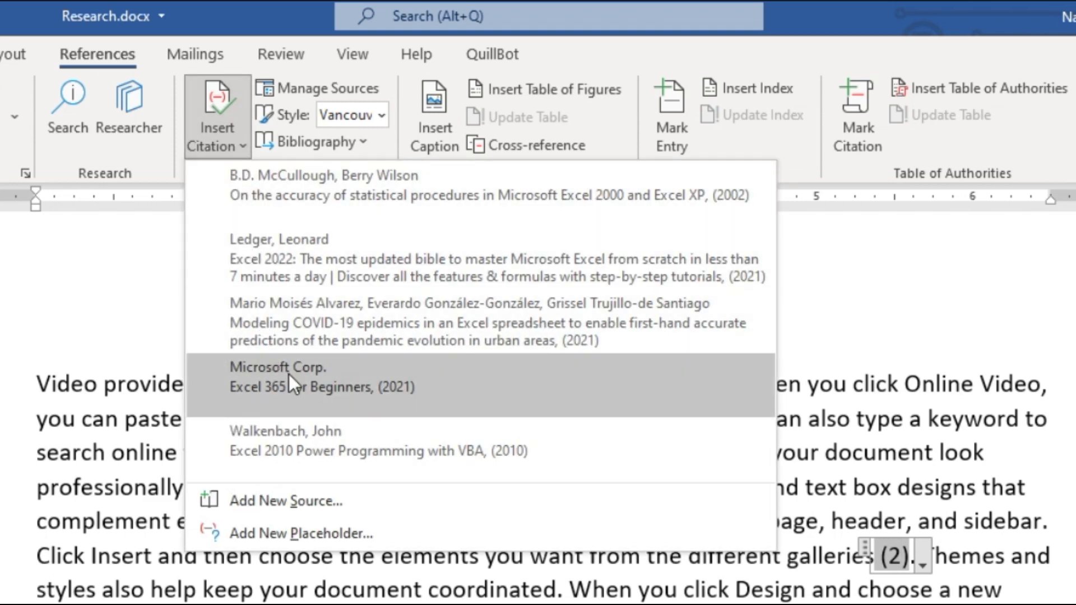
pyautogui.click(297, 318)
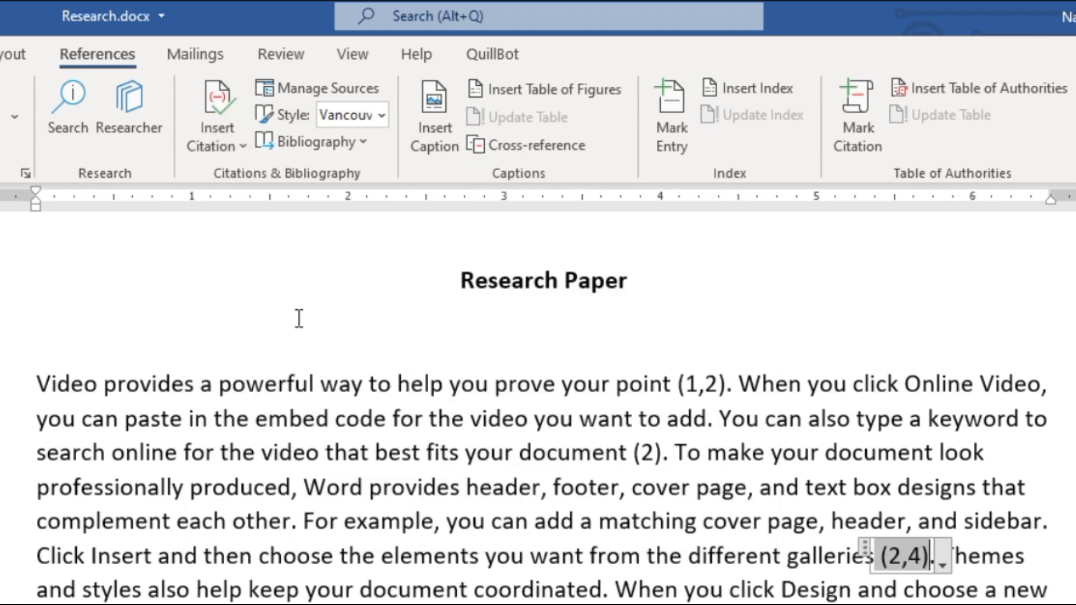
pyautogui.click(687, 589)
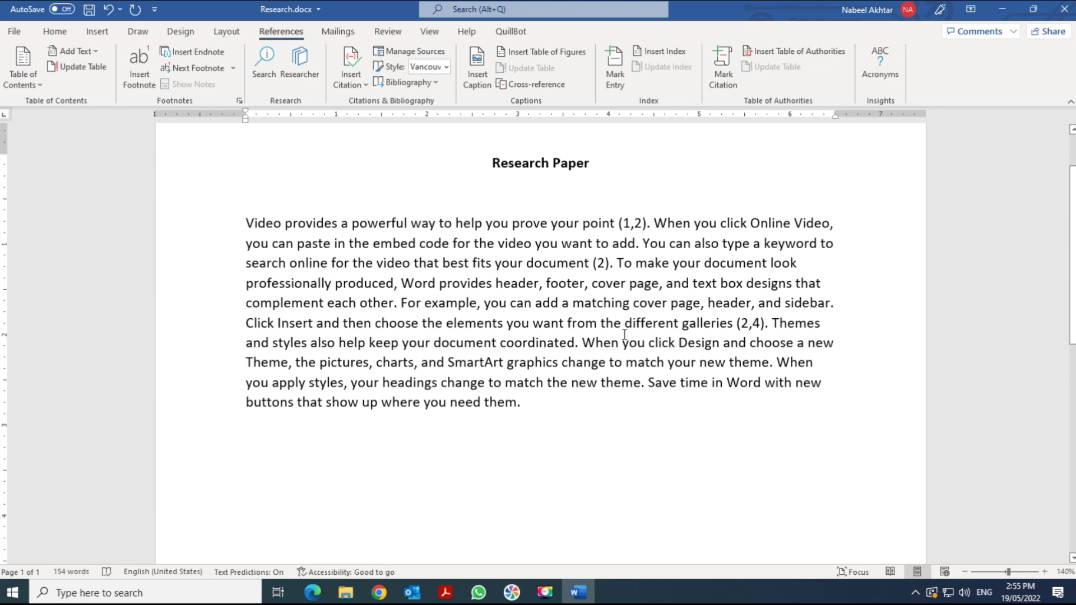
# Step: Insert the built-in list titled Bibliography on a blank line below the body paragraph
pyautogui.scroll(-3, 576, 365)
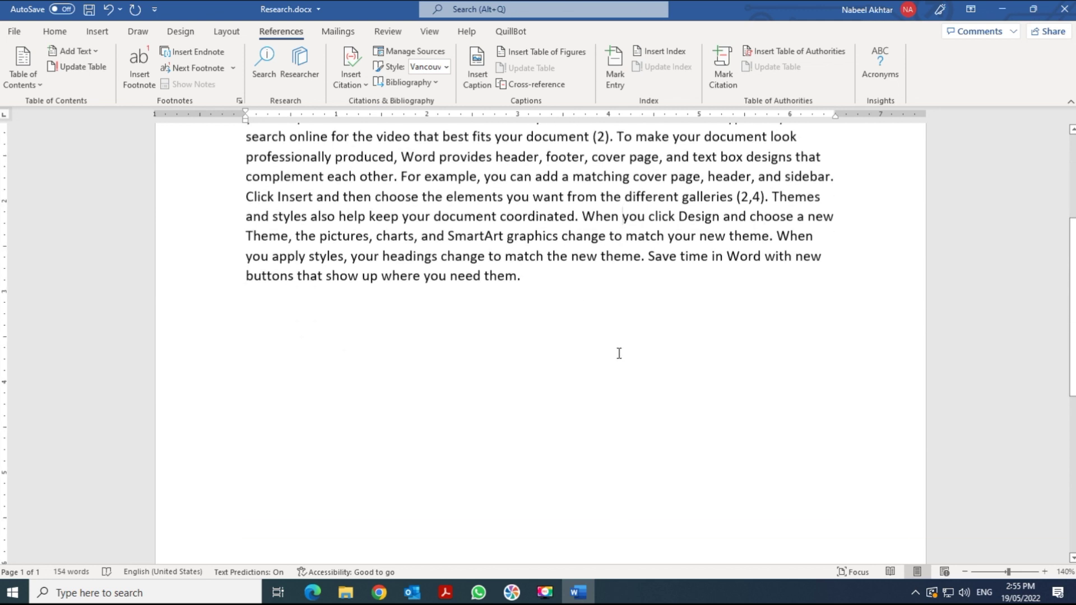
pyautogui.scroll(2, 596, 319)
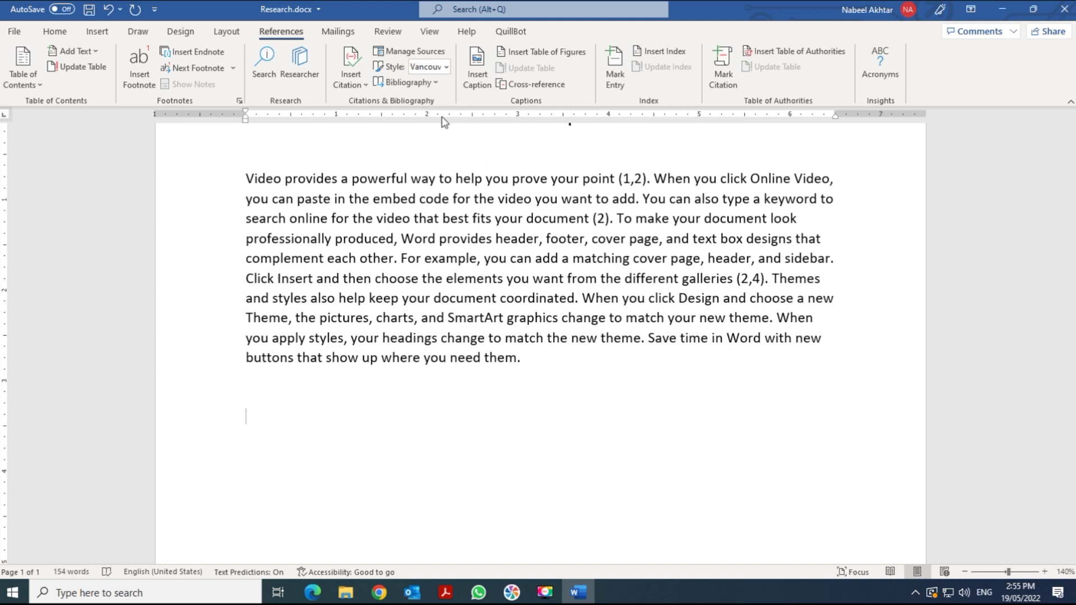
pyautogui.click(435, 83)
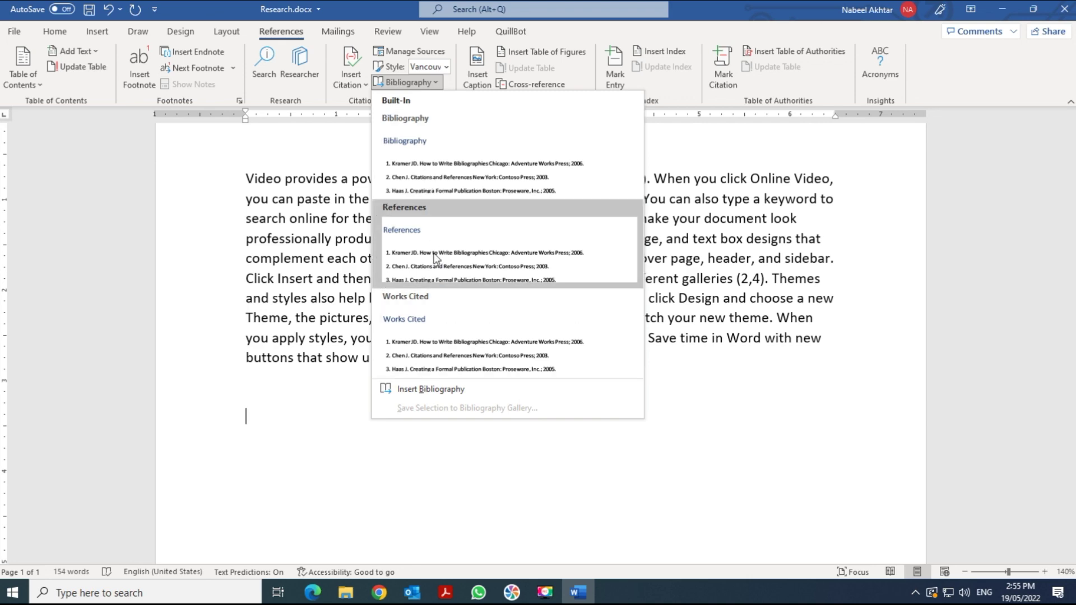
pyautogui.click(479, 184)
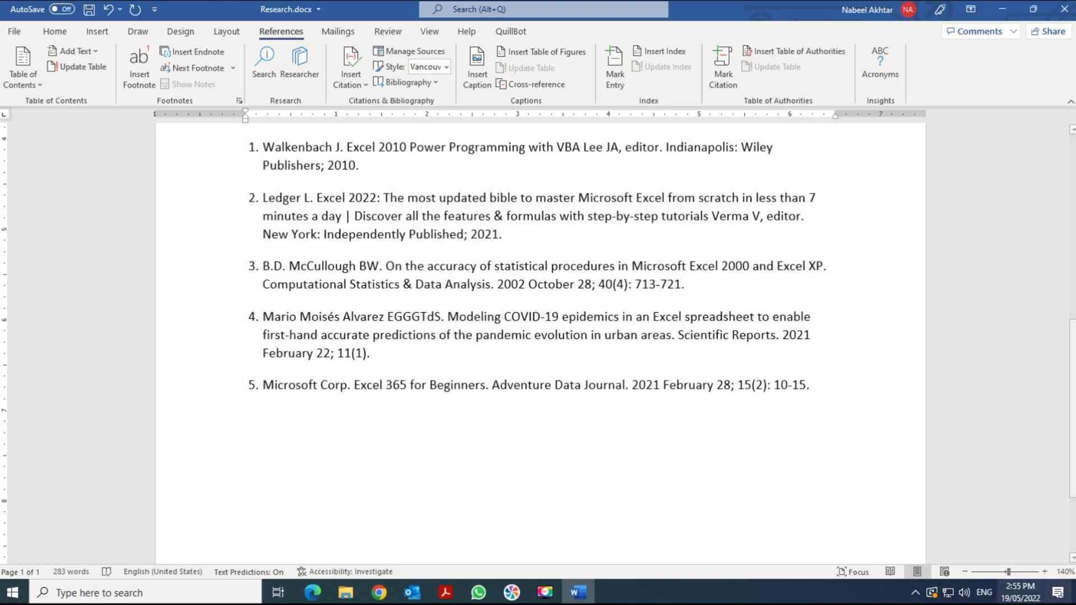
pyautogui.click(965, 572)
pyautogui.click(964, 572)
pyautogui.click(965, 571)
pyautogui.click(966, 572)
pyautogui.click(965, 571)
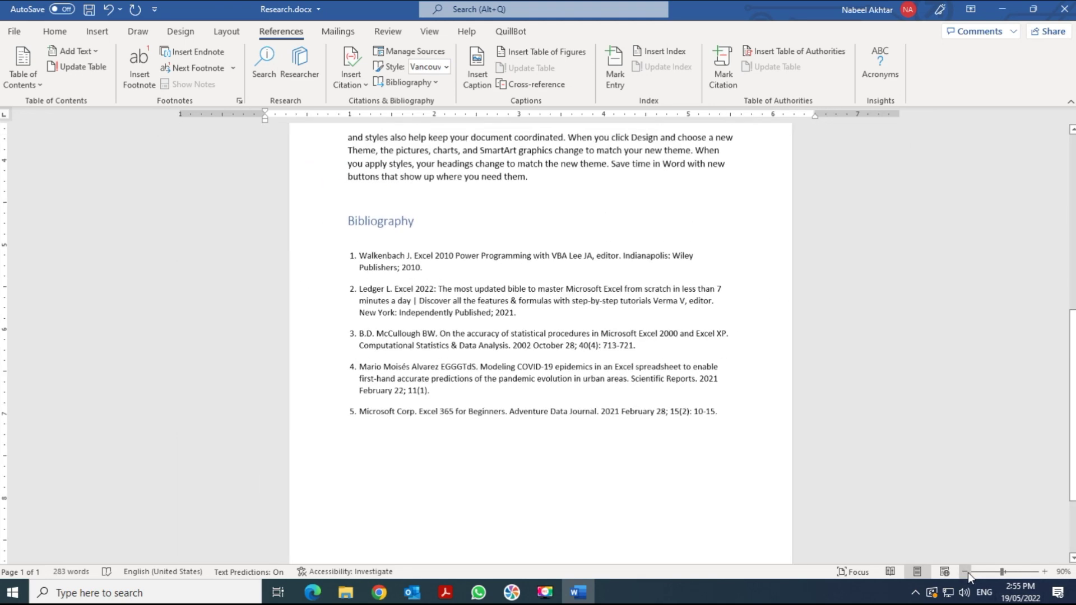
pyautogui.click(965, 572)
pyautogui.scroll(2, 706, 296)
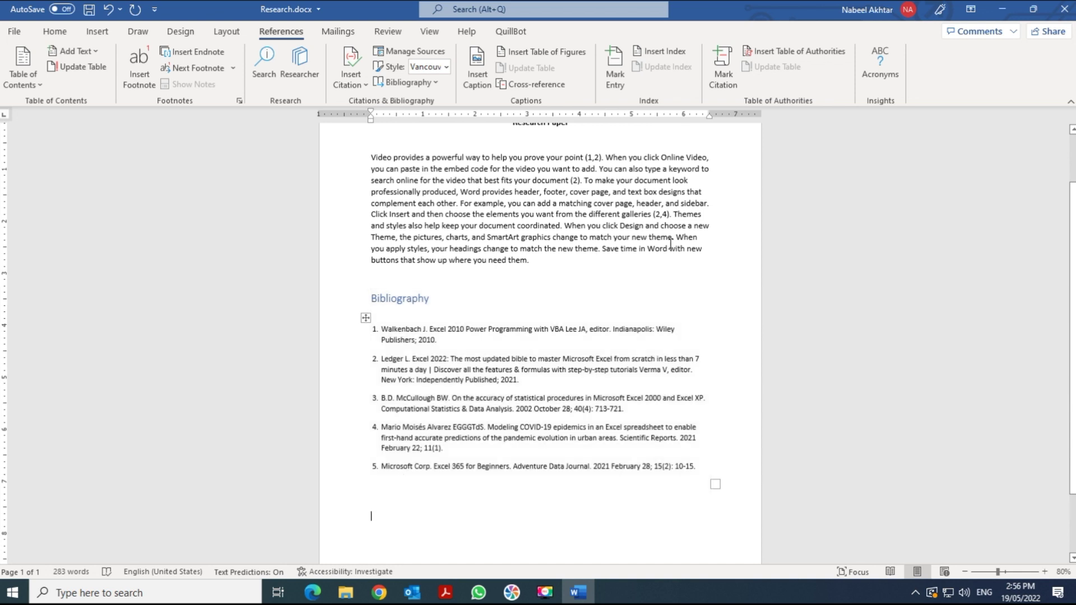
# Step: Delete the combined (1,2) citation after "prove your point" in the first sentence
pyautogui.click(589, 157)
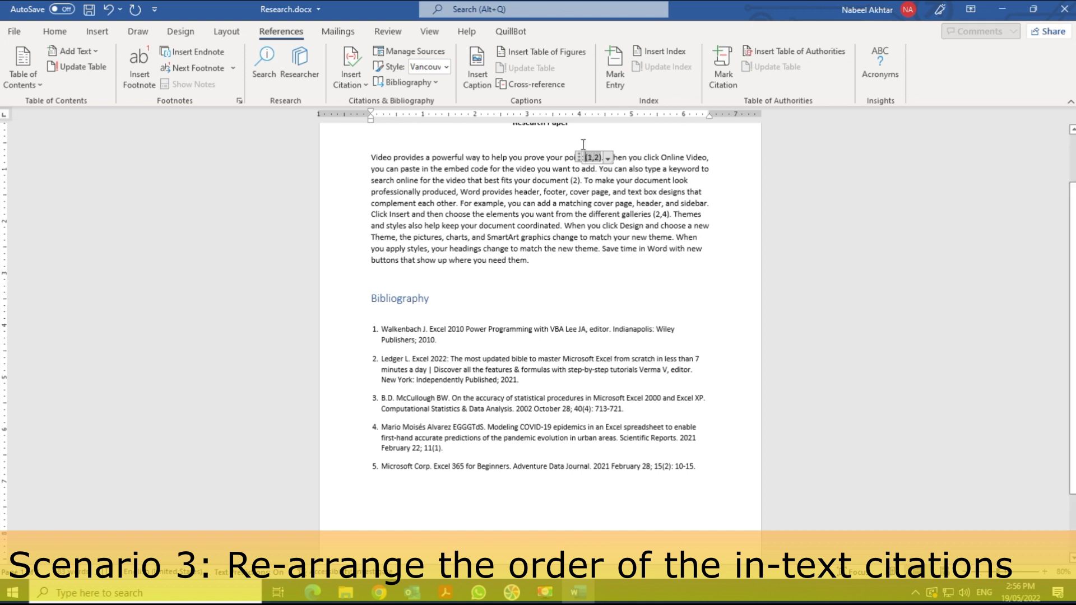
pyautogui.click(579, 157)
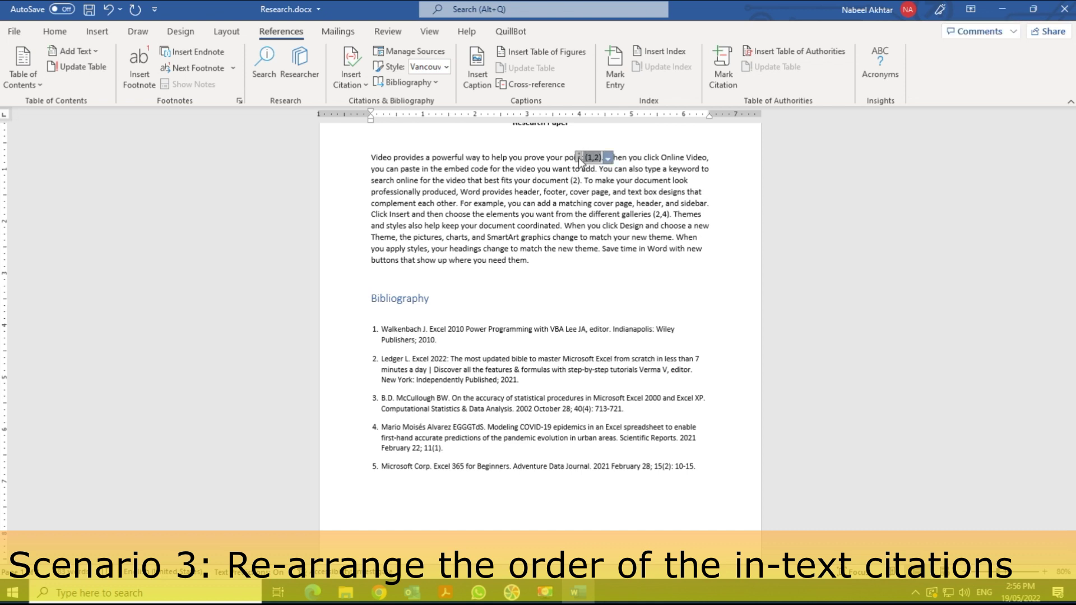
pyautogui.press('Delete')
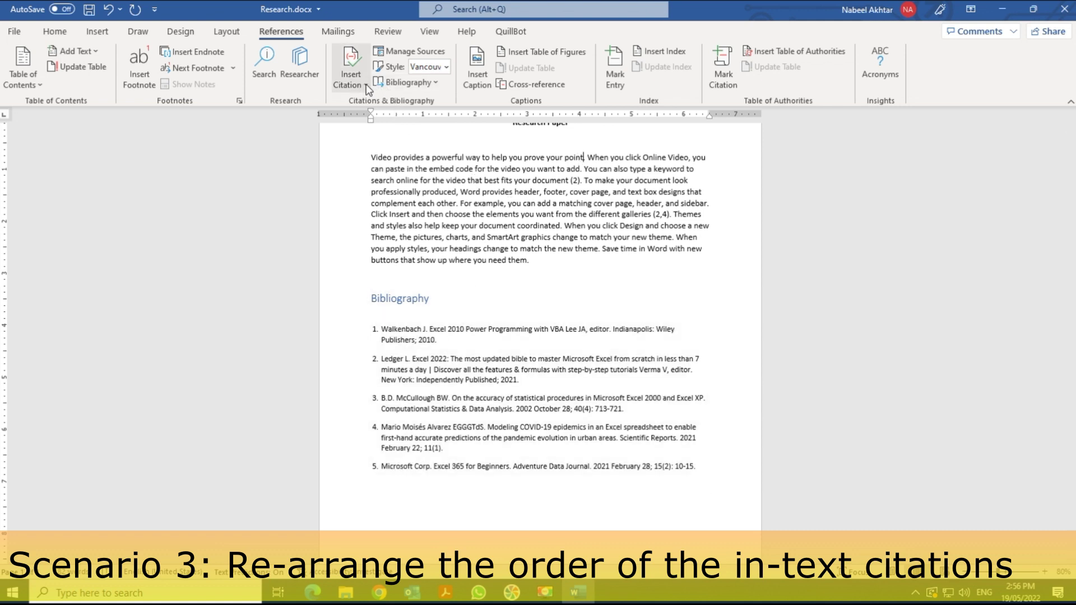
# Step: Cite the Excel 365 for Beginners source after "prove your point" and the Excel 2022 source after "you want to add"
pyautogui.click(365, 85)
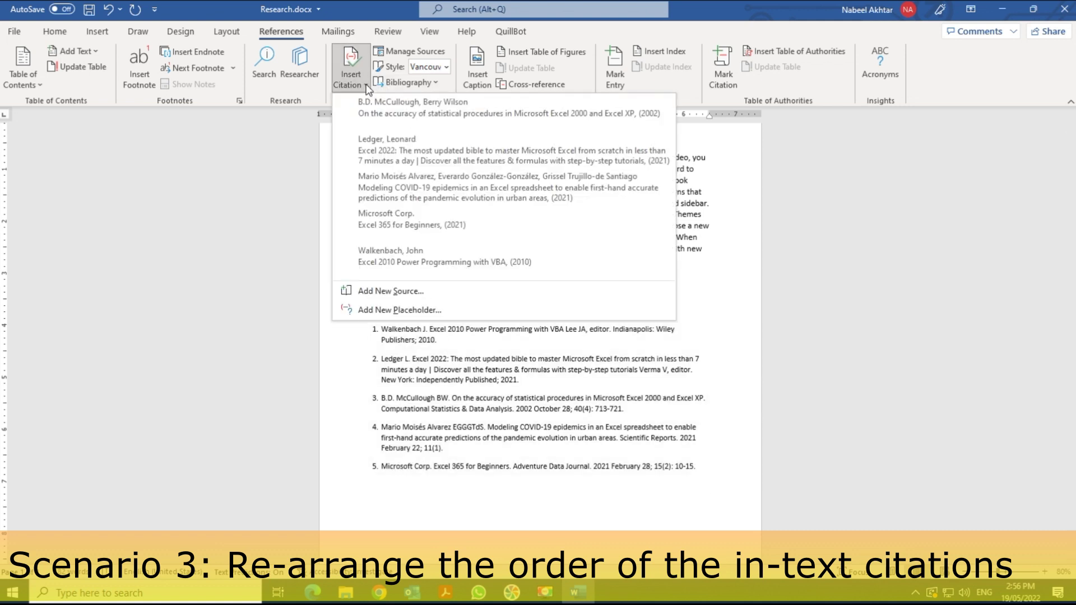
pyautogui.click(403, 222)
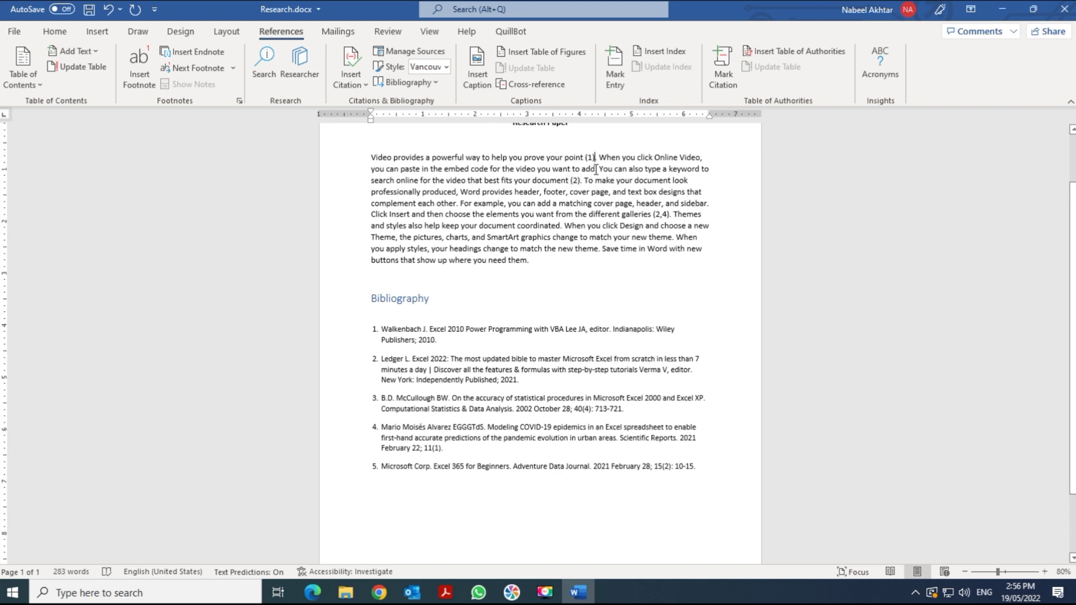
pyautogui.click(361, 86)
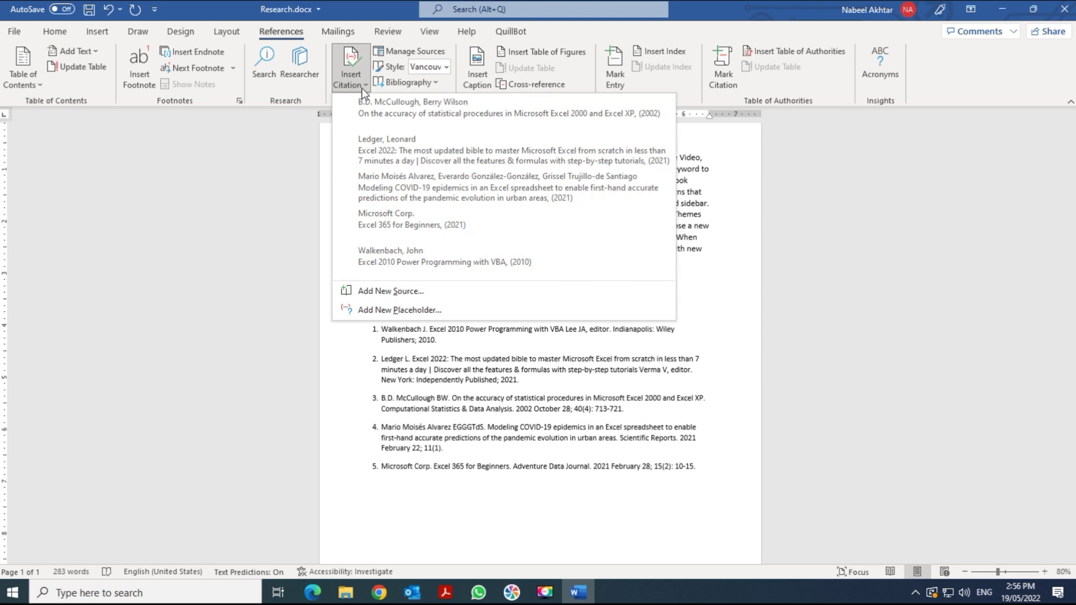
pyautogui.click(380, 144)
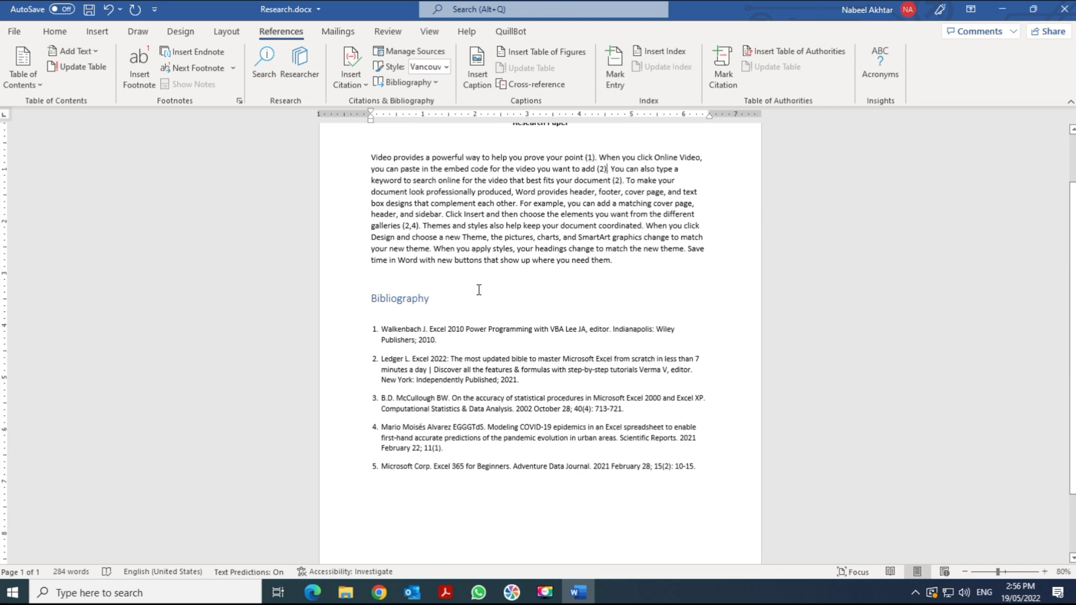
# Step: Update the citations and bibliography so their numbering follows the new citation order
pyautogui.click(407, 340)
pyautogui.click(479, 338)
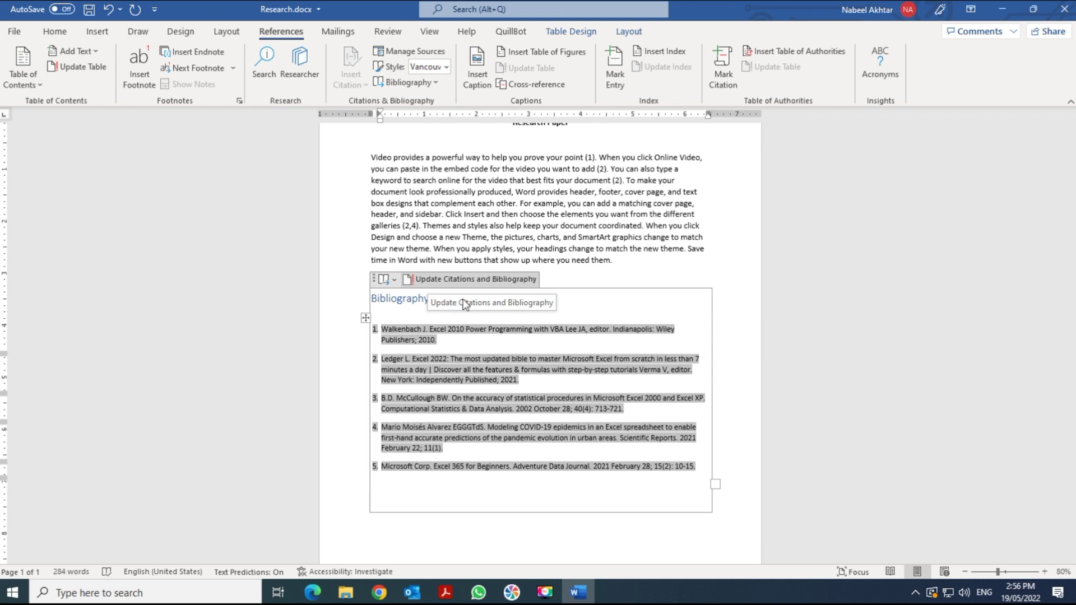
pyautogui.click(442, 280)
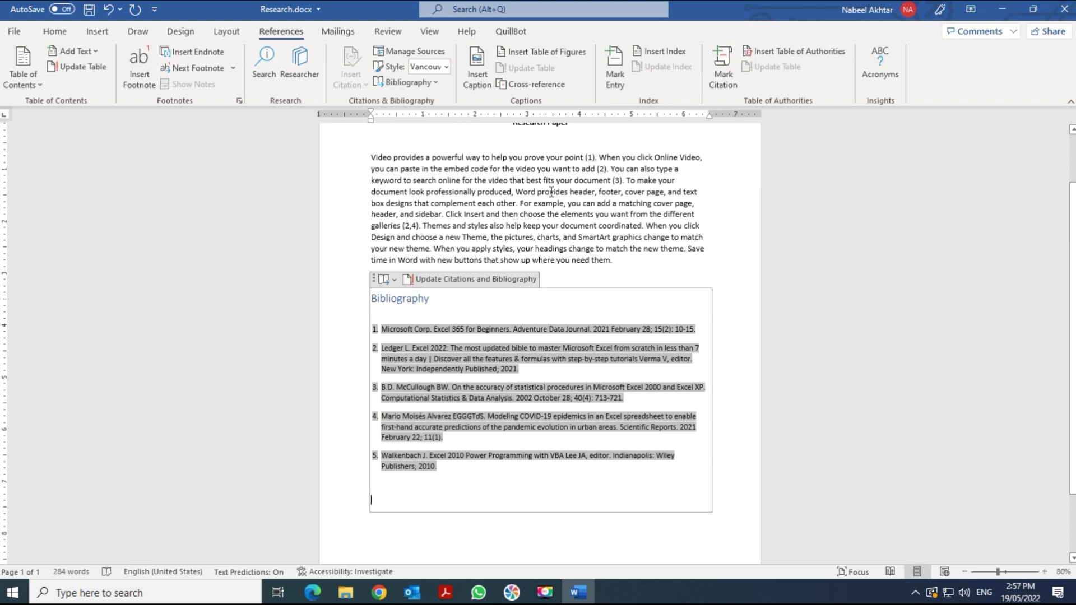
pyautogui.click(551, 192)
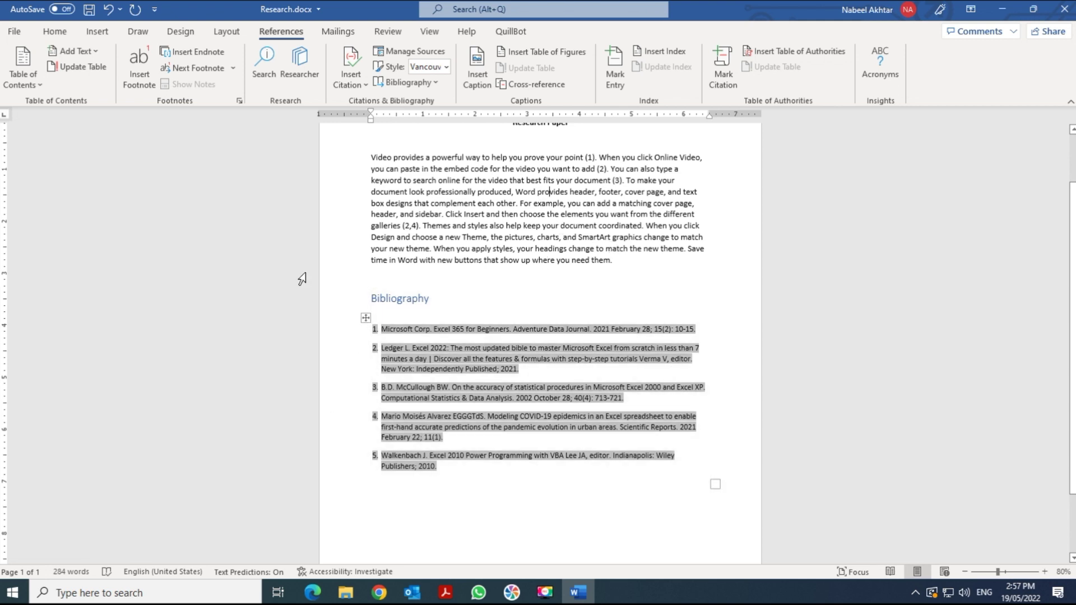
# Step: Delete the whole bibliography block, including its heading, below the body paragraph
pyautogui.click(403, 299)
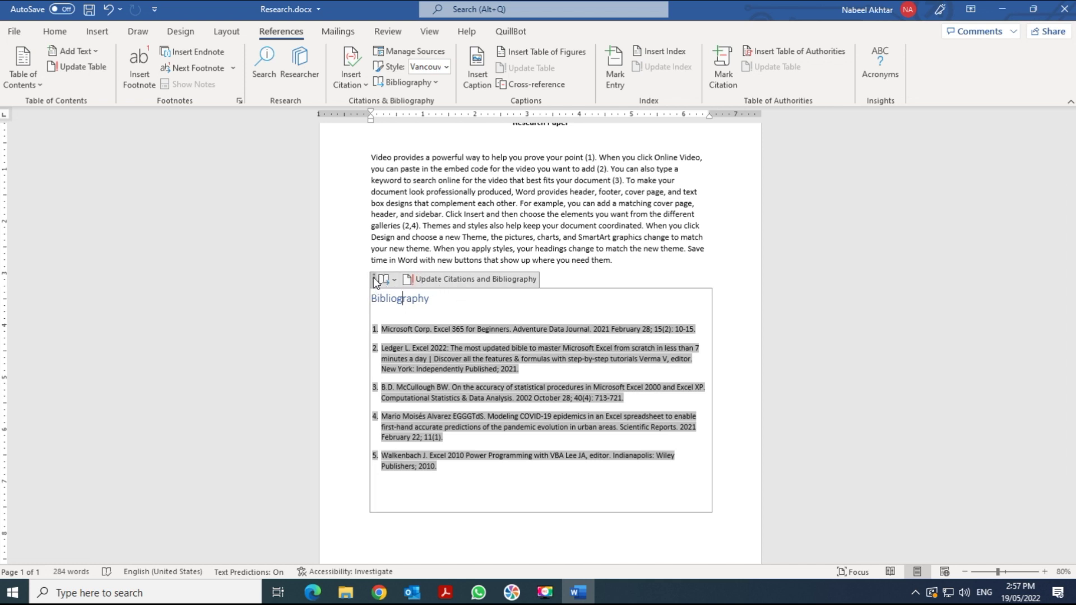
pyautogui.click(375, 280)
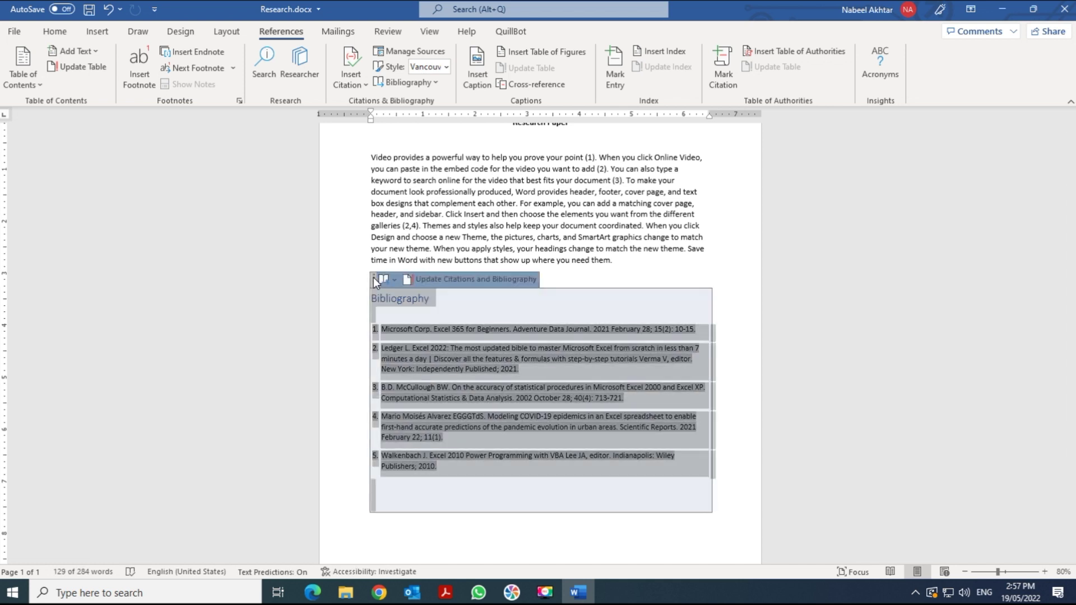
pyautogui.press('Delete')
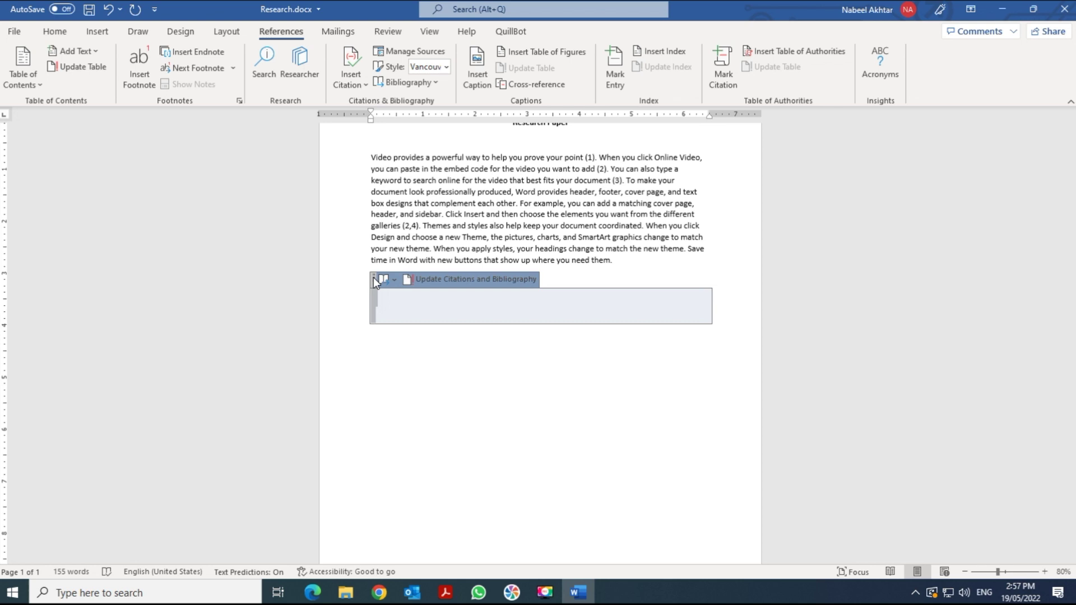
pyautogui.press('Delete')
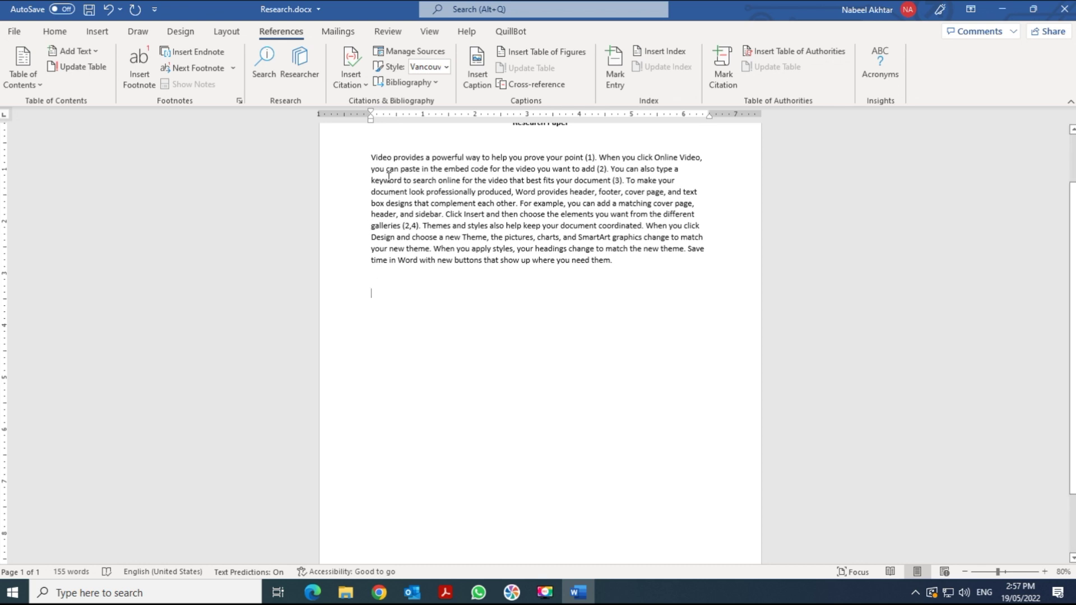
# Step: Reinsert the built-in Bibliography list on the blank line below the body paragraph
pyautogui.click(365, 86)
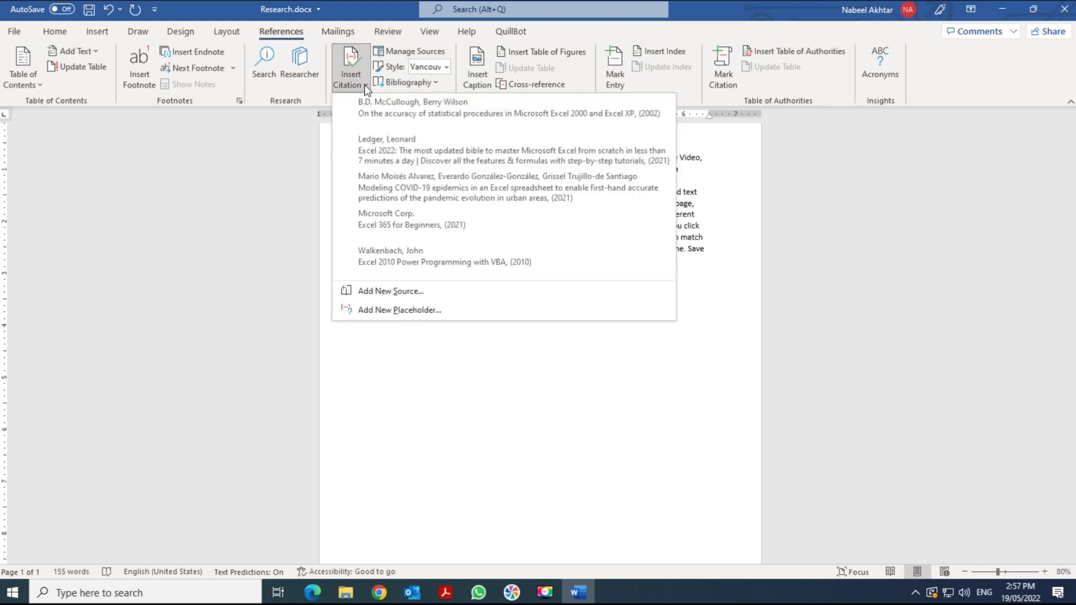
pyautogui.click(424, 83)
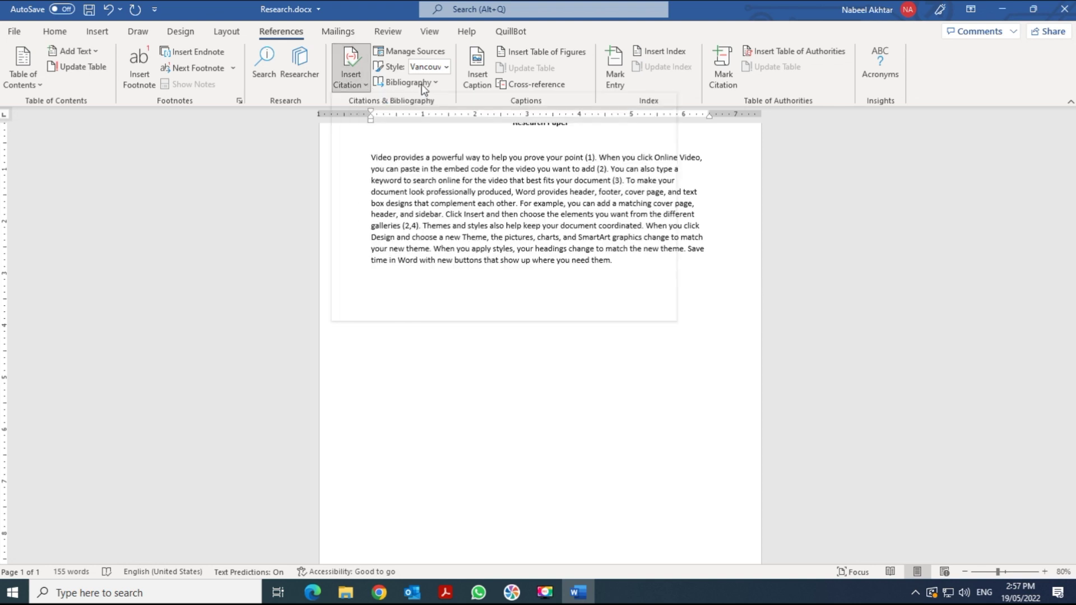
pyautogui.click(425, 83)
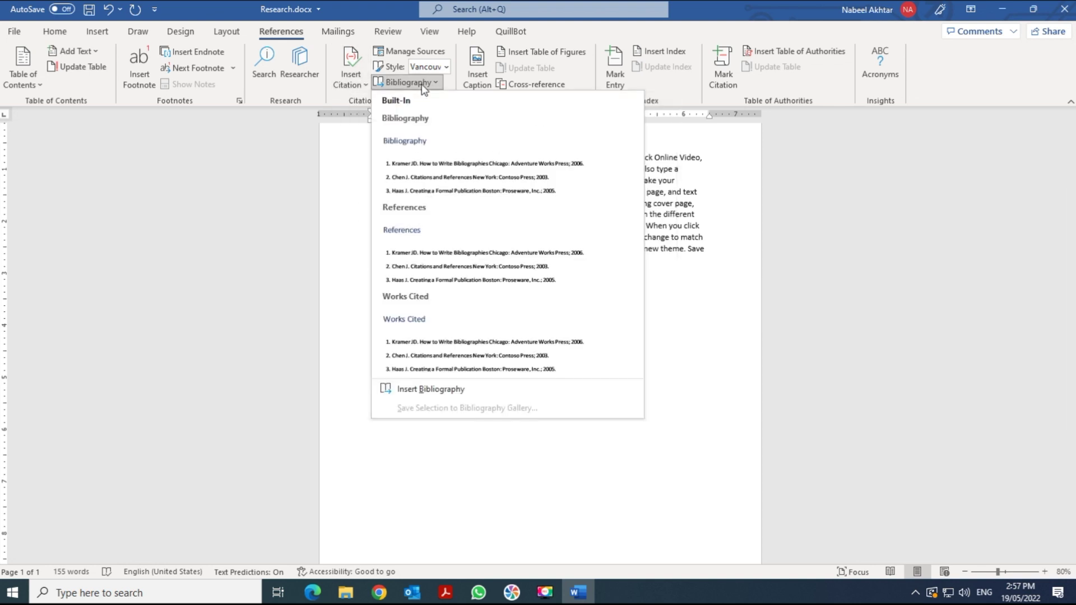
pyautogui.click(458, 180)
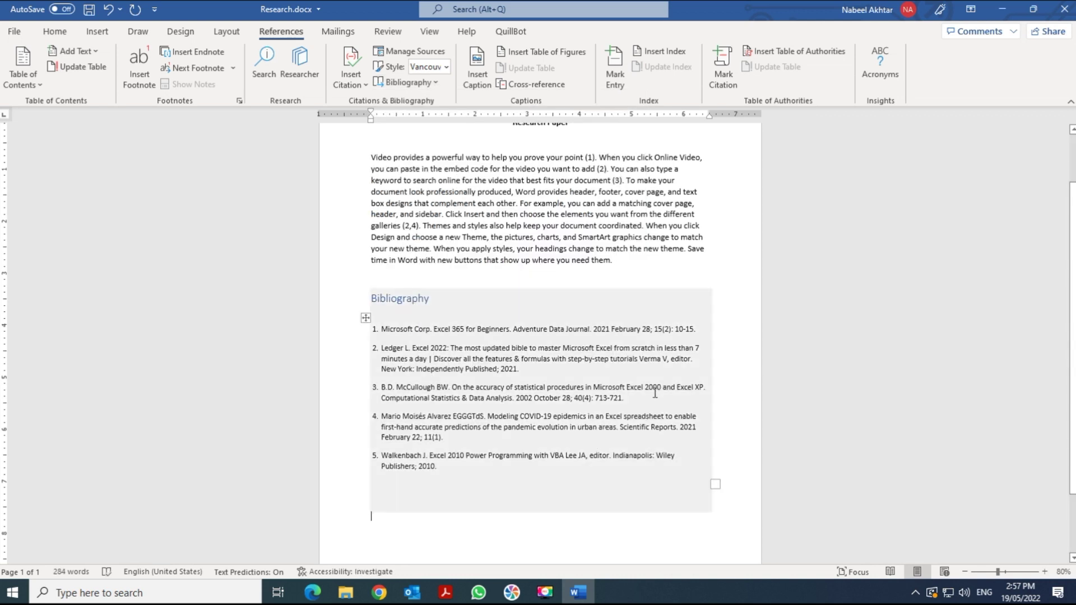